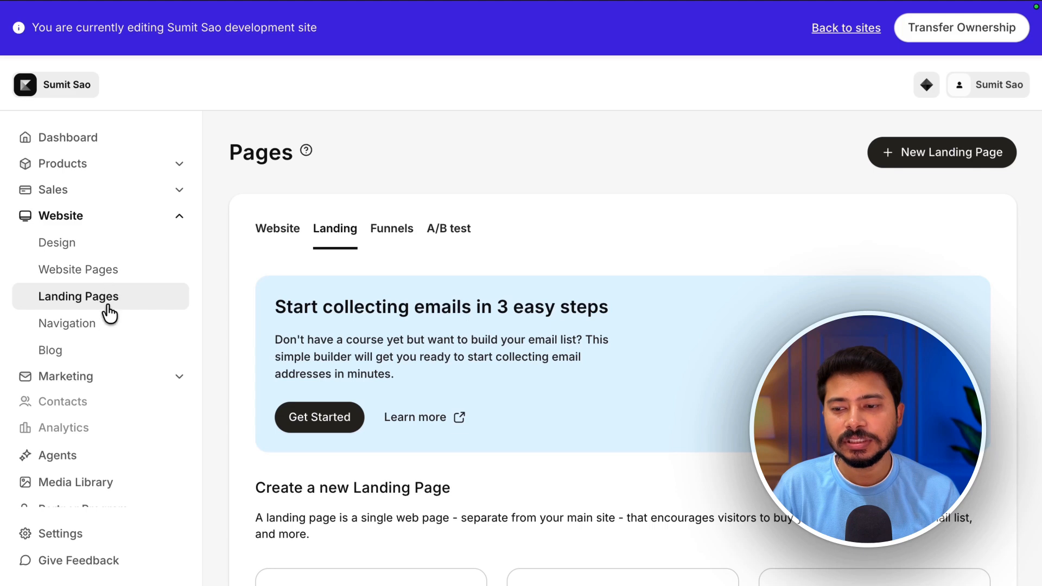
# - Open the Landing Pages section of the website and scroll to the options for creating a new landing page
pyautogui.click(86, 293)
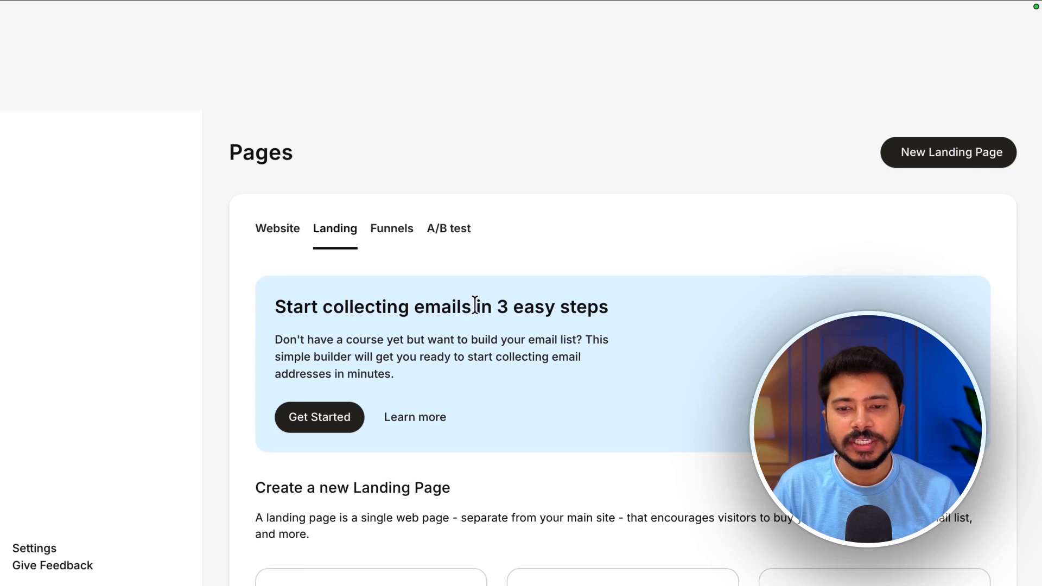
pyautogui.scroll(-5, 529, 403)
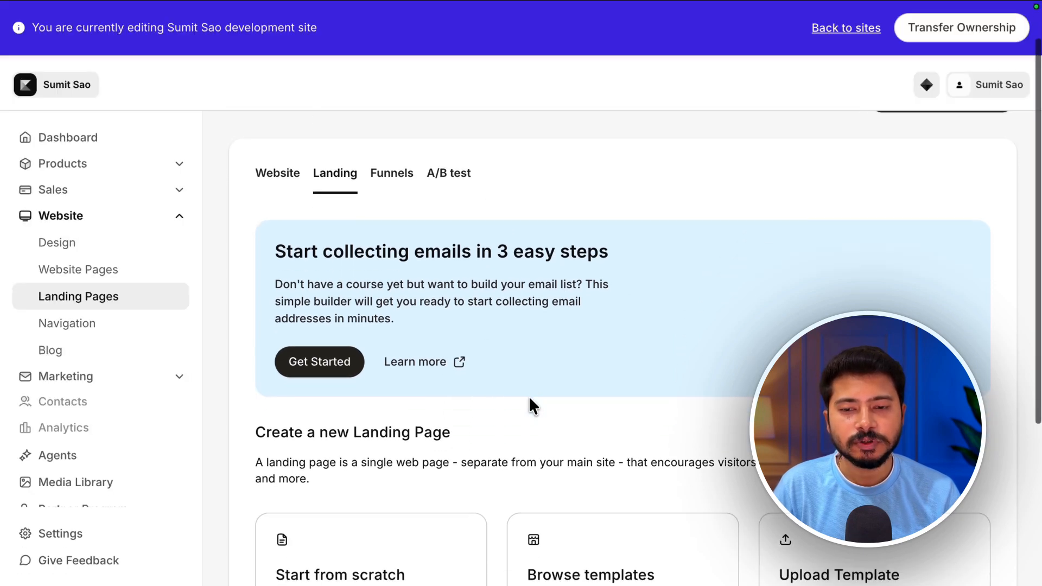
pyautogui.scroll(-3, 528, 396)
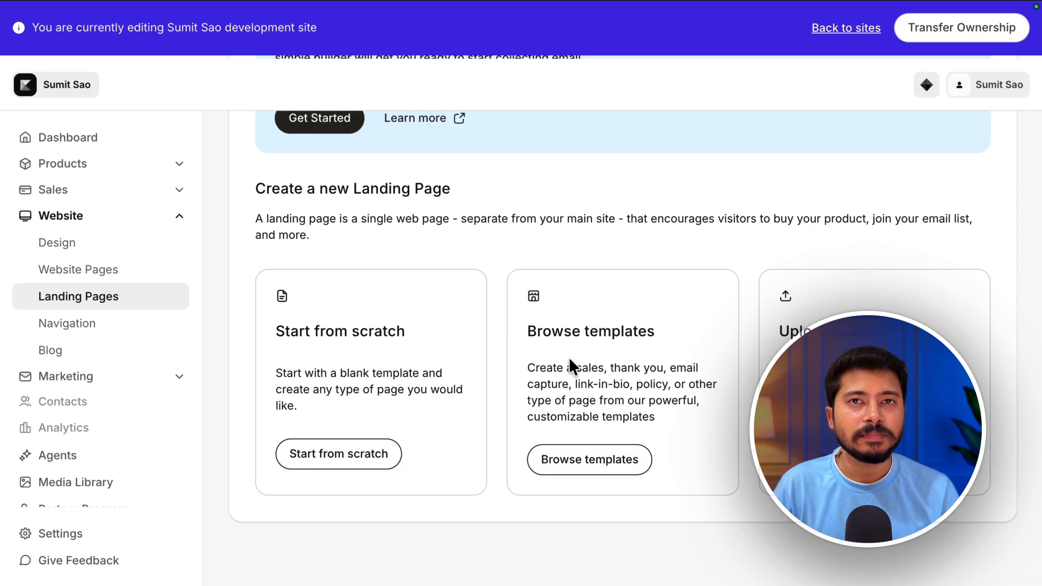
# - Open the landing page template gallery and browse the Global Branding and Sales templates
pyautogui.click(563, 461)
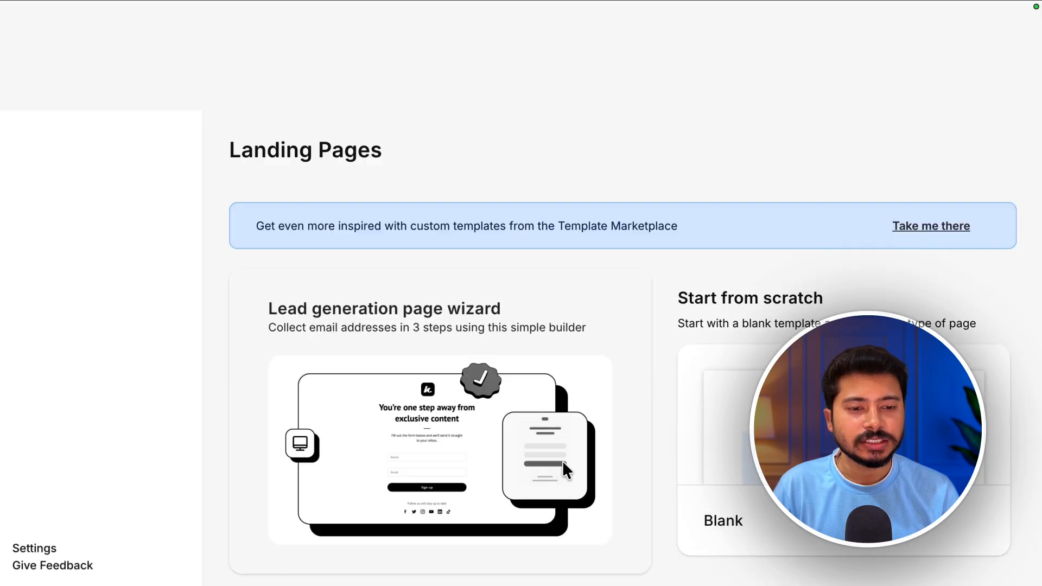
pyautogui.scroll(-2, 640, 469)
pyautogui.scroll(-6, 639, 469)
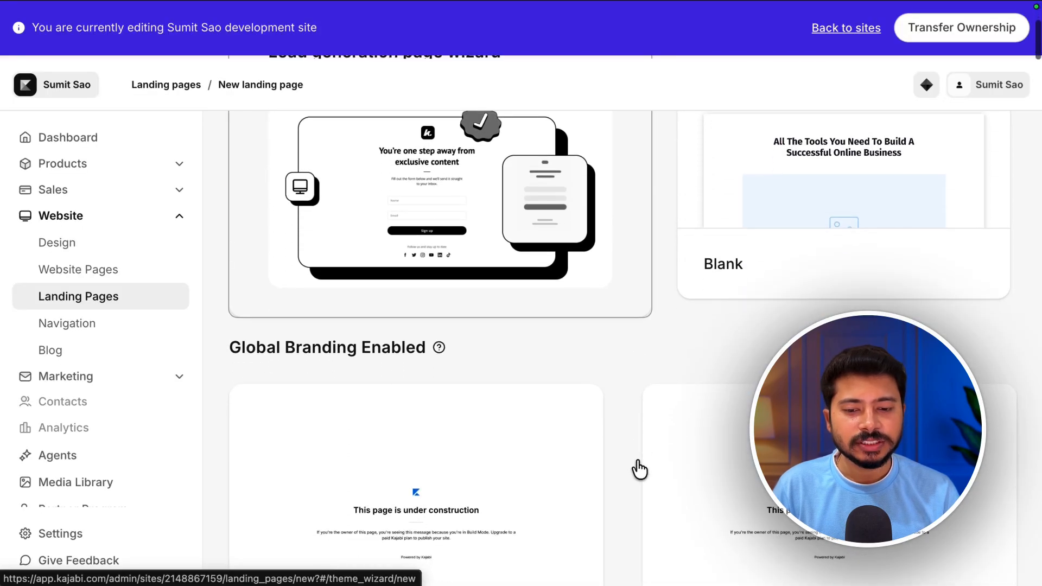
pyautogui.scroll(2, 637, 460)
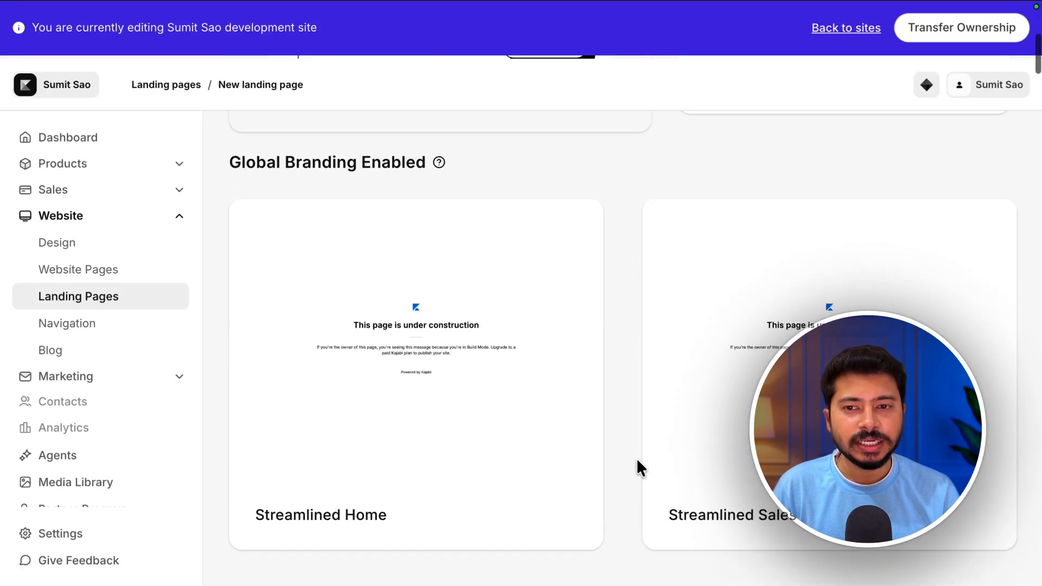
pyautogui.scroll(-10, 637, 460)
pyautogui.scroll(-4, 637, 461)
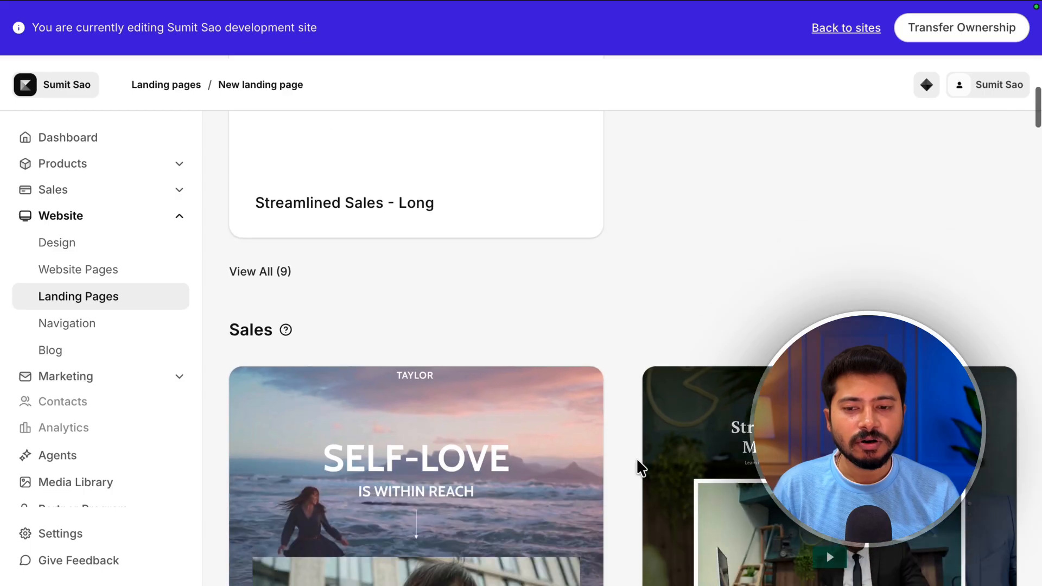
pyautogui.scroll(-1, 637, 458)
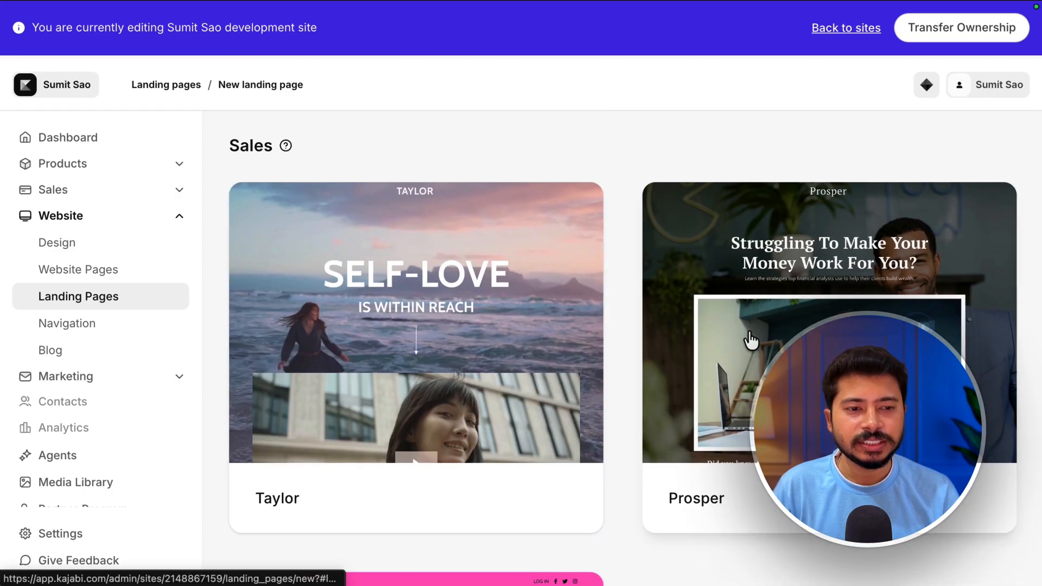
pyautogui.scroll(-4, 651, 379)
pyautogui.scroll(-5, 652, 374)
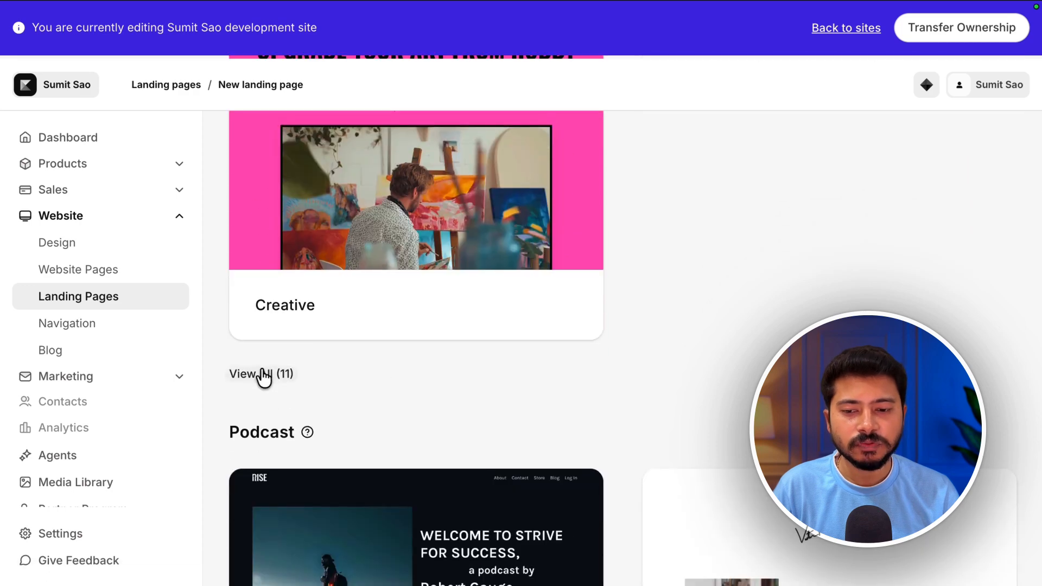
# - Expand the full list of Sales templates and browse through all of them
pyautogui.click(264, 376)
pyautogui.scroll(3, 588, 350)
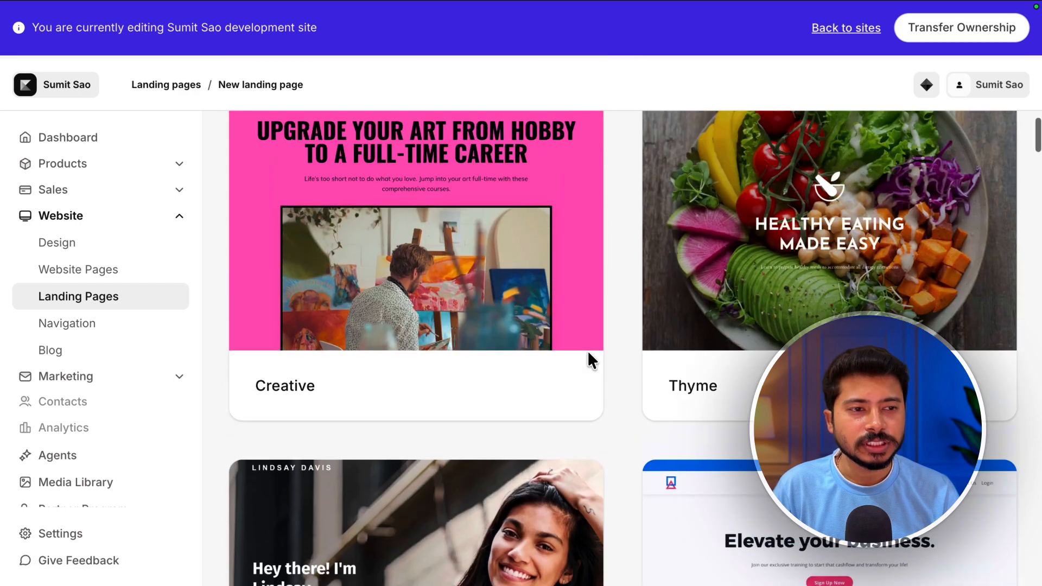
pyautogui.scroll(-8, 590, 362)
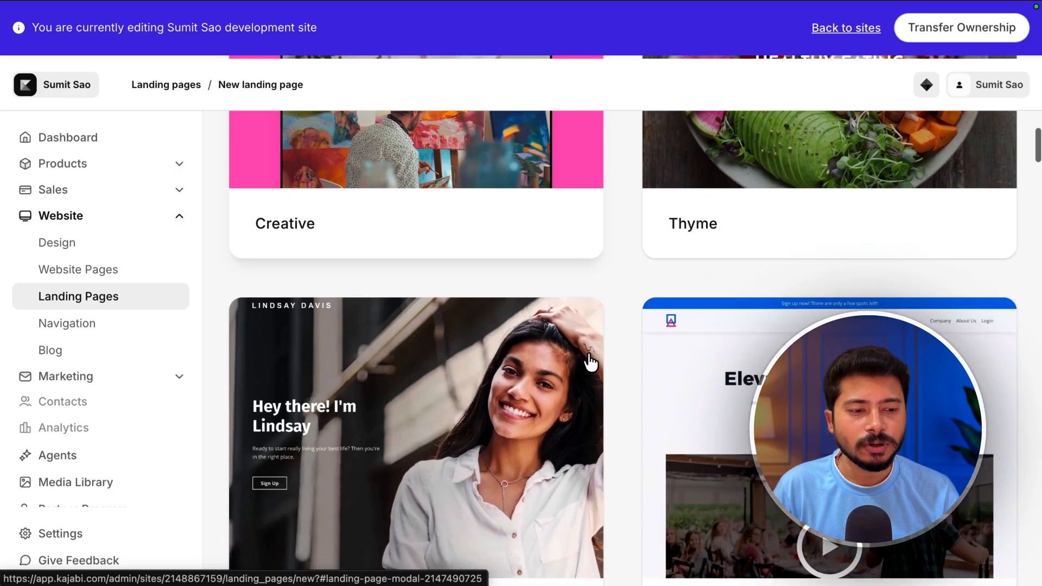
pyautogui.scroll(-7, 591, 363)
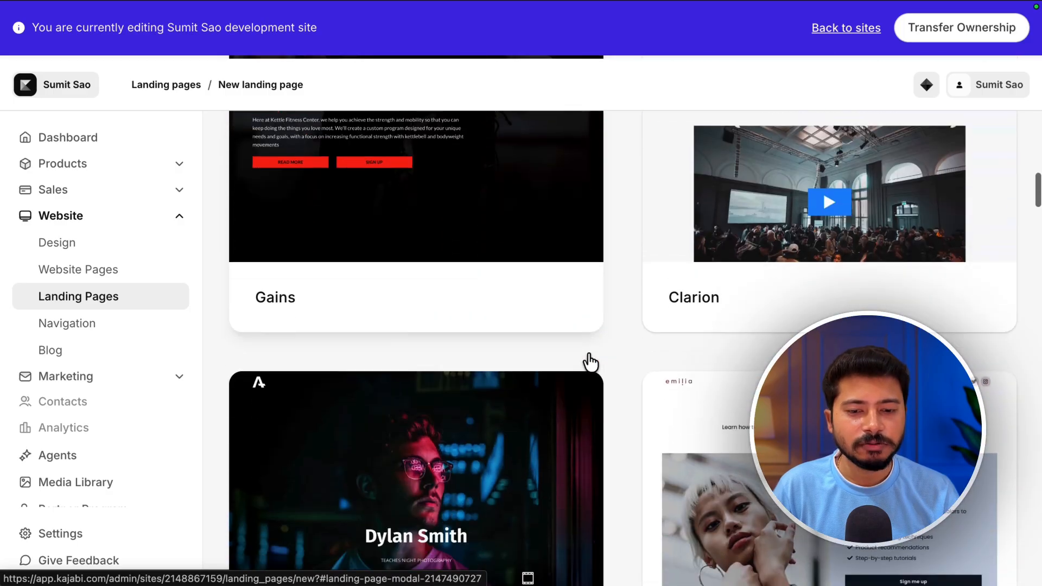
pyautogui.scroll(2, 590, 363)
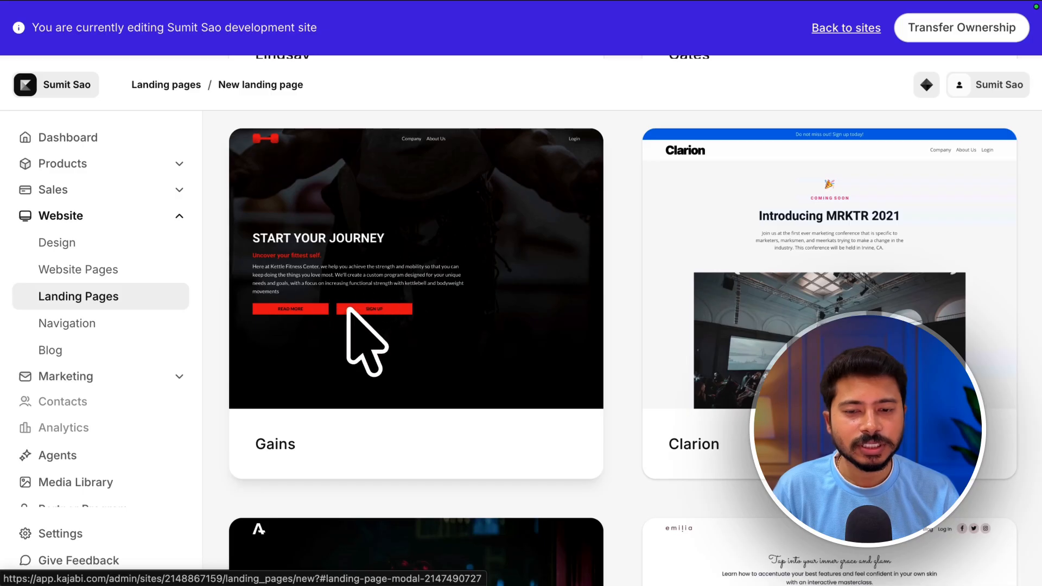
pyautogui.scroll(5, 658, 326)
pyautogui.scroll(-10, 659, 326)
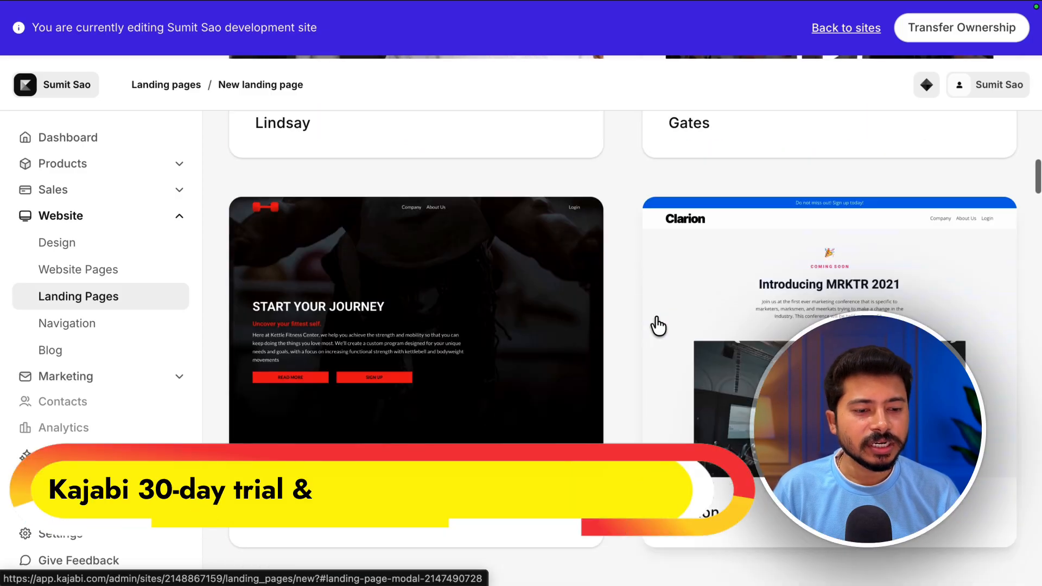
pyautogui.scroll(-10, 659, 326)
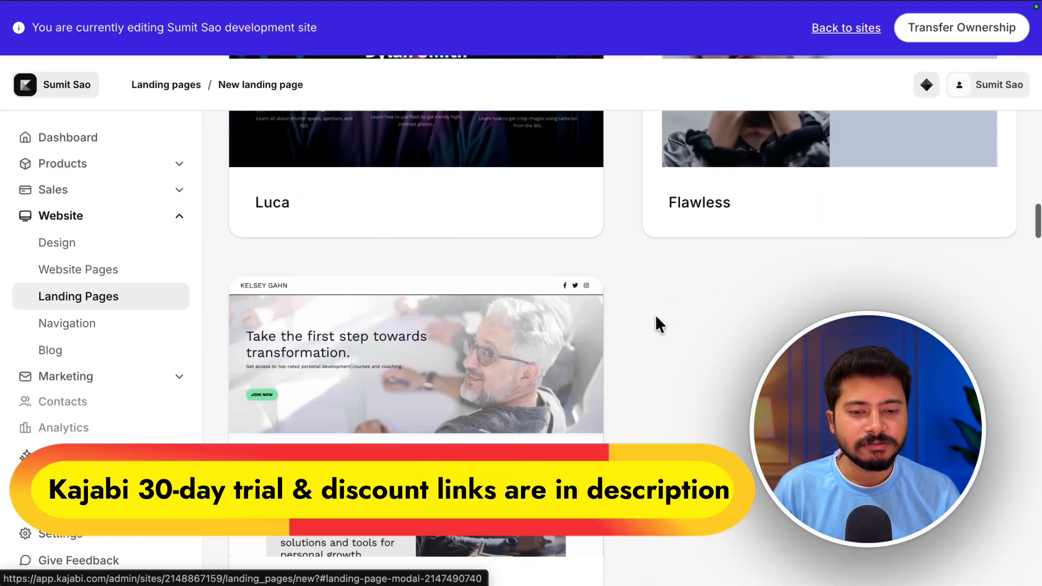
pyautogui.scroll(-2, 657, 321)
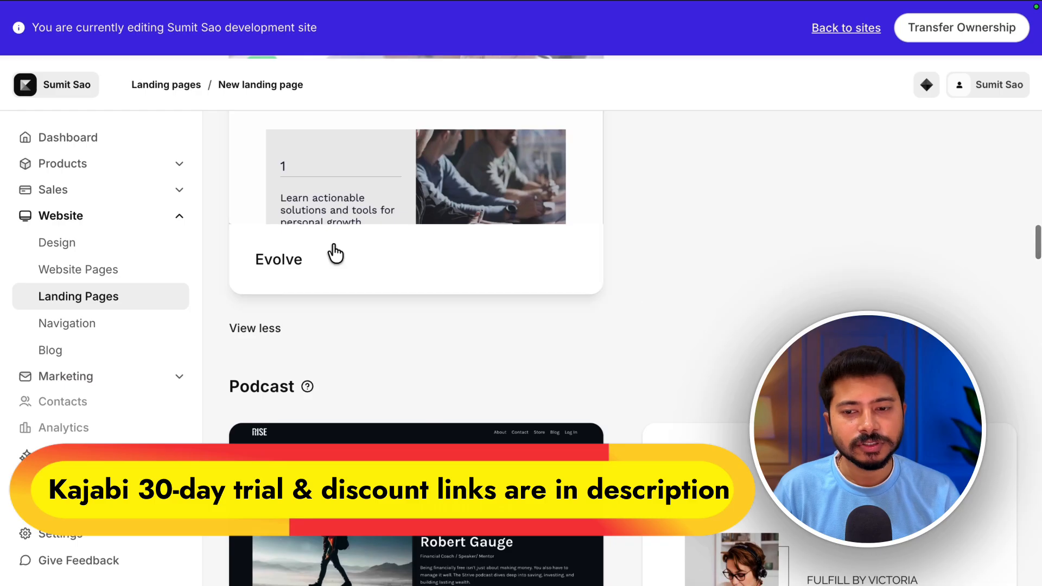
pyautogui.scroll(-3, 624, 347)
pyautogui.scroll(-1, 650, 351)
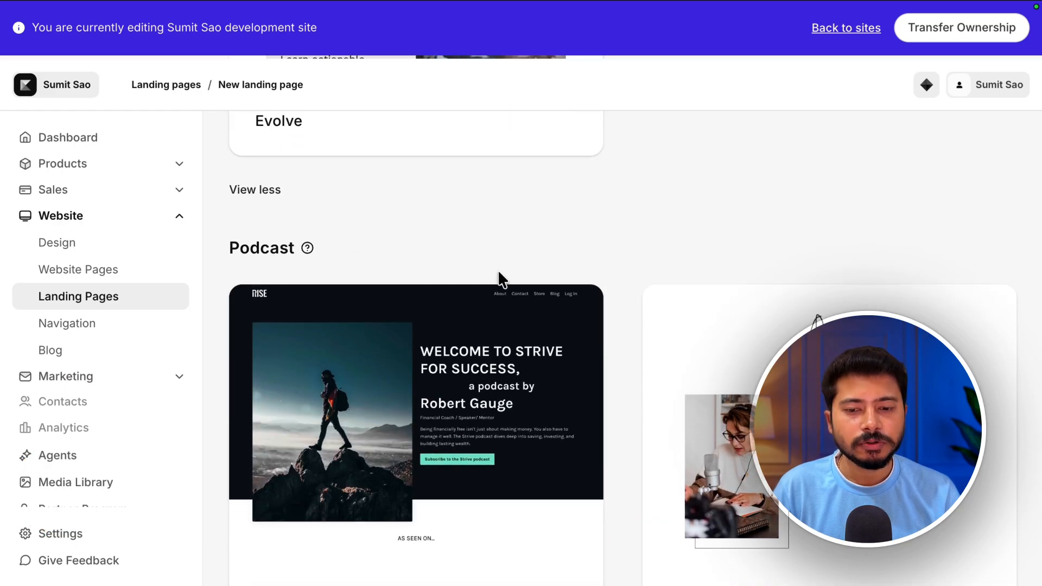
# - Browse the Podcast and Link in bio template categories
pyautogui.scroll(-3, 558, 314)
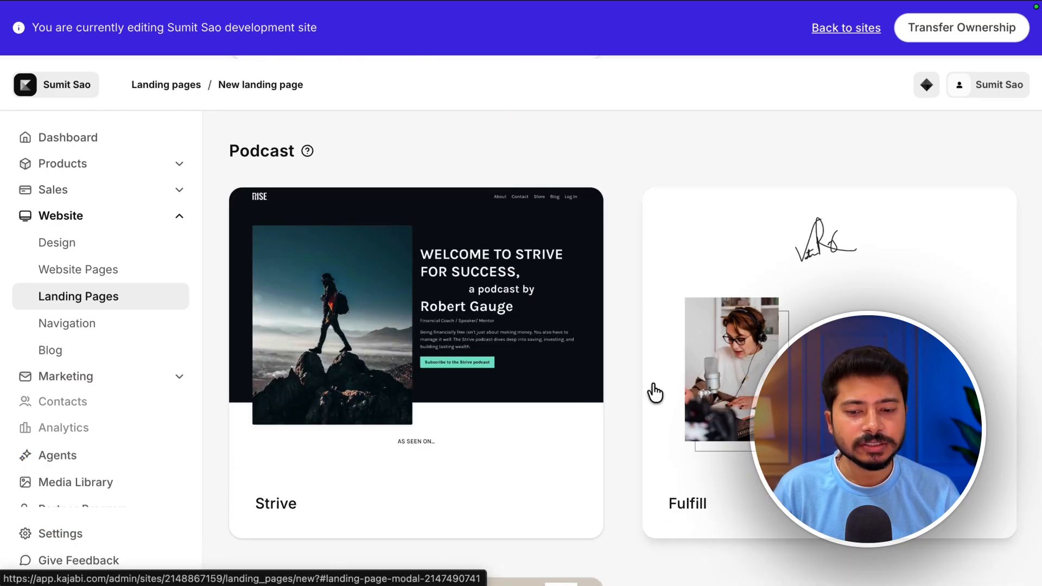
pyautogui.scroll(-4, 628, 400)
pyautogui.scroll(-6, 628, 394)
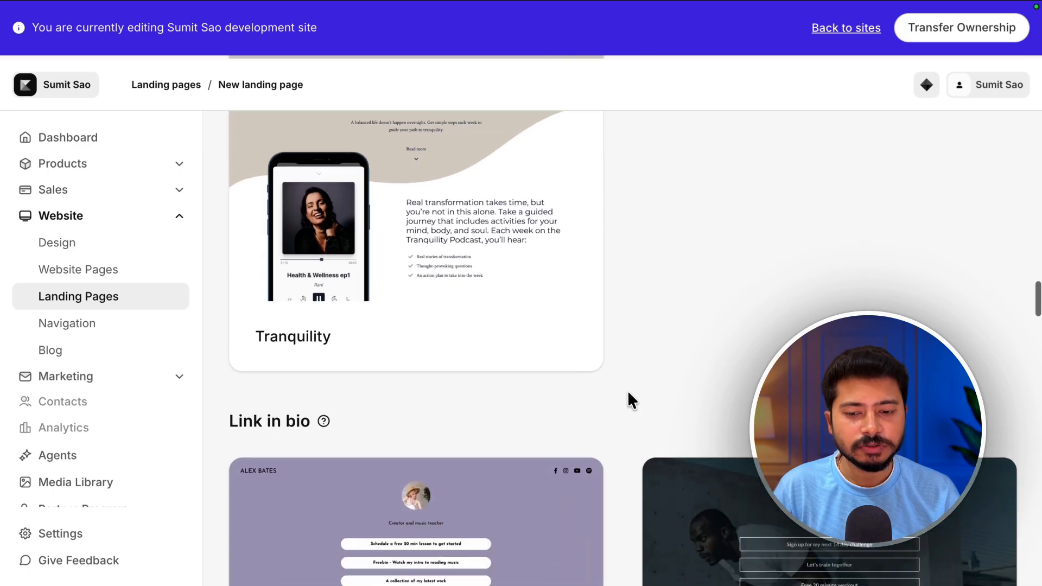
pyautogui.scroll(-2, 627, 392)
pyautogui.scroll(-1, 627, 392)
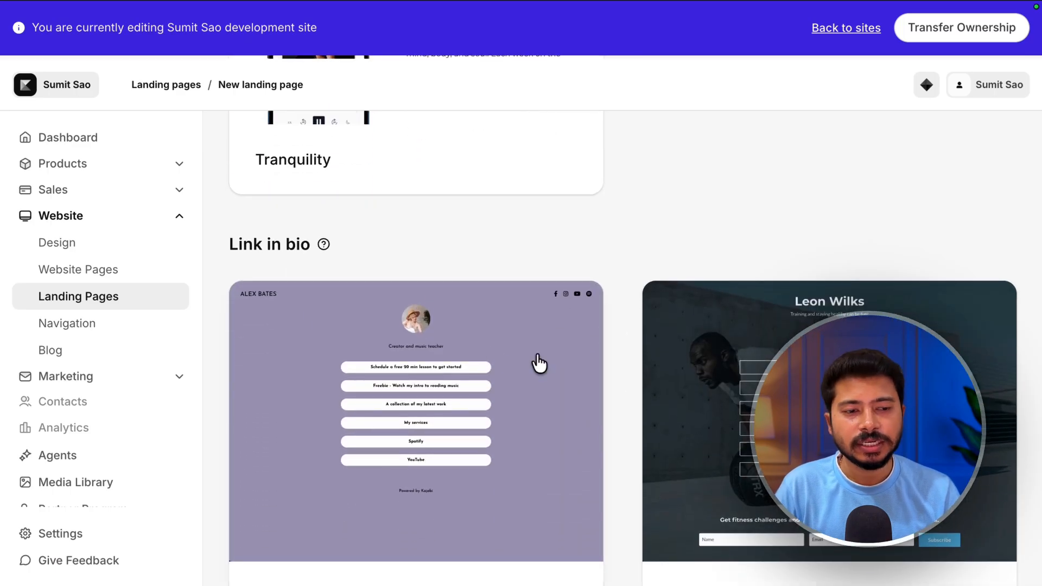
pyautogui.scroll(-3, 537, 363)
pyautogui.scroll(-7, 601, 451)
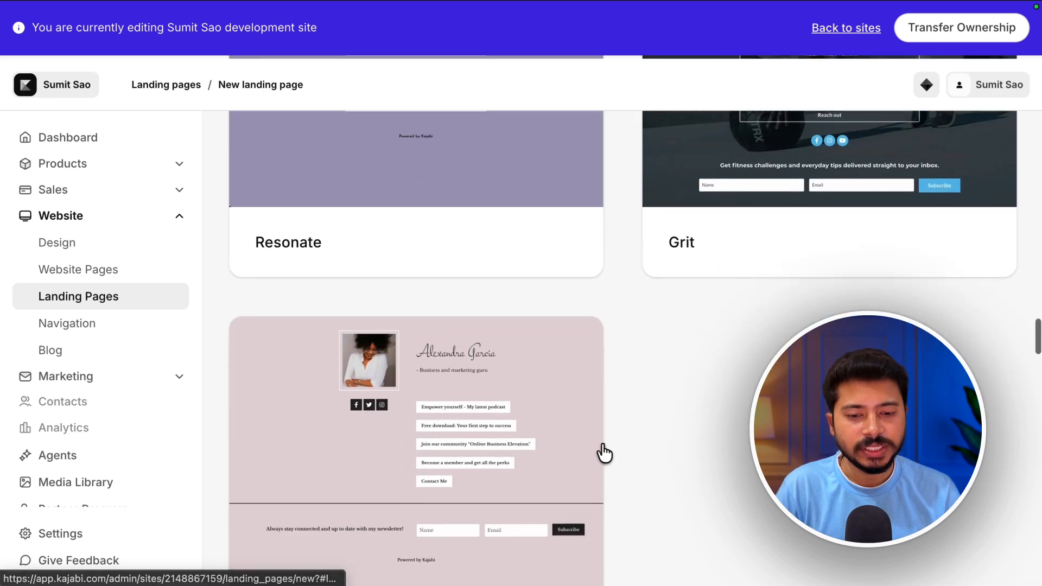
# - Expand all Link in bio templates and look through them and the Thank you templates
pyautogui.click(250, 314)
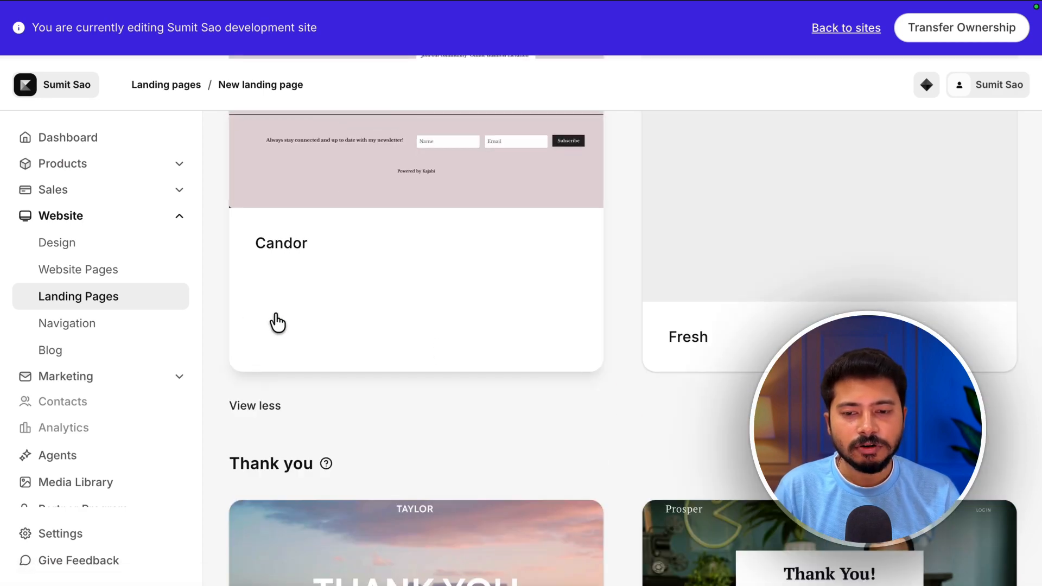
pyautogui.scroll(2, 772, 365)
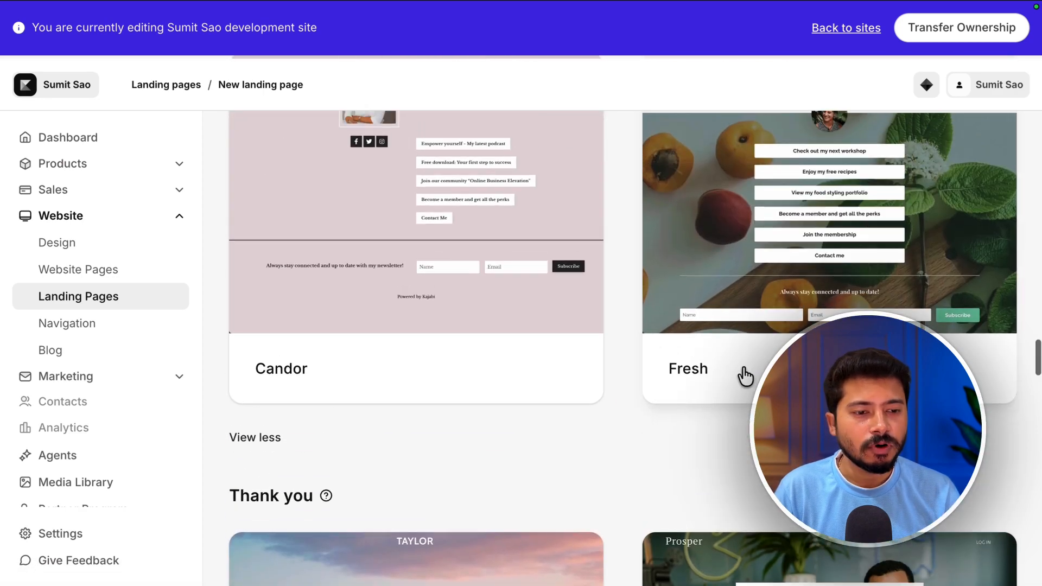
pyautogui.scroll(2, 744, 376)
pyautogui.scroll(-8, 744, 377)
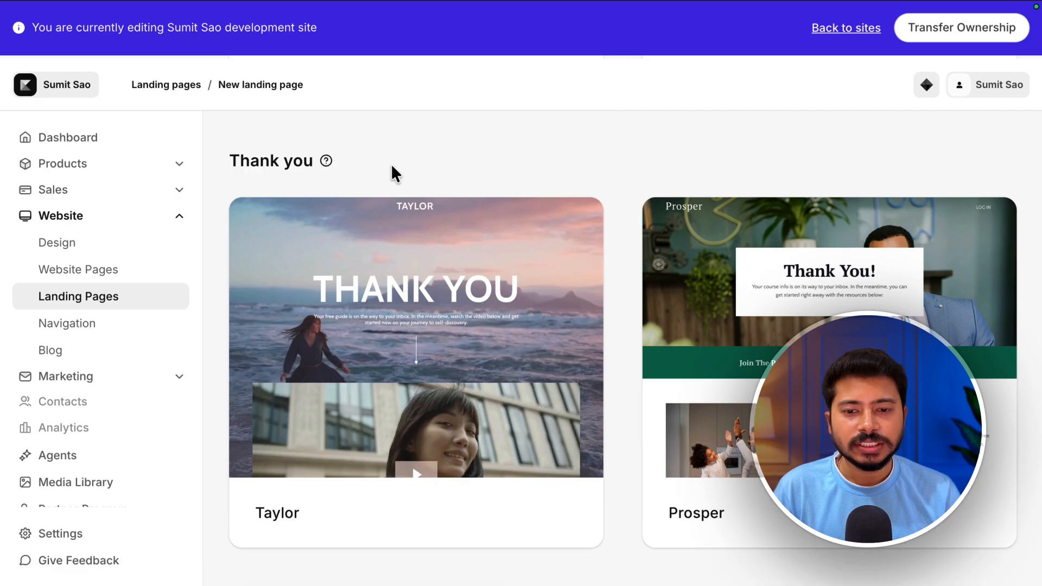
pyautogui.scroll(-11, 604, 370)
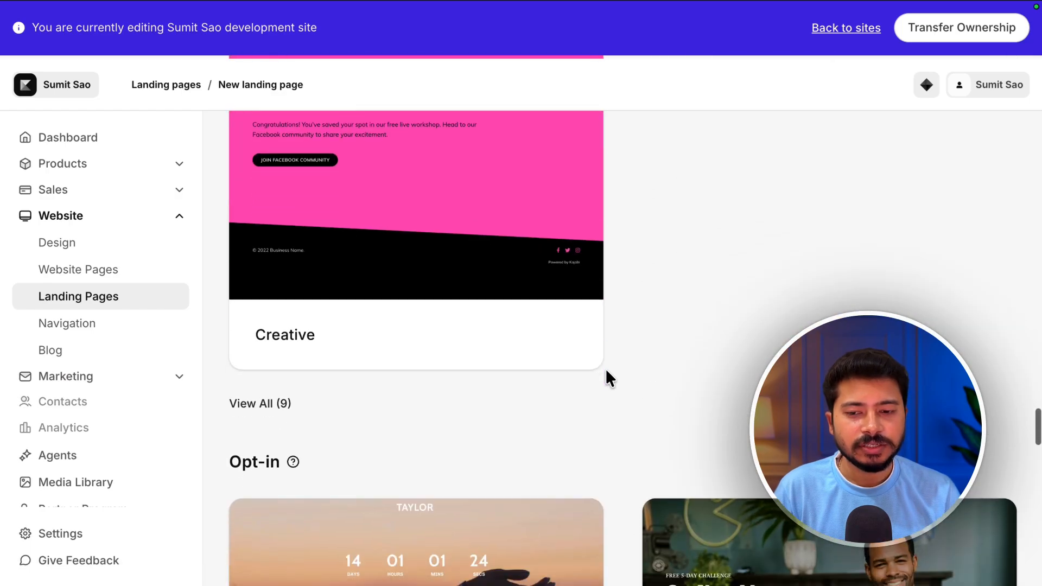
# - Expand the full list of Thank you templates and browse through them and the Opt-in templates
pyautogui.click(248, 374)
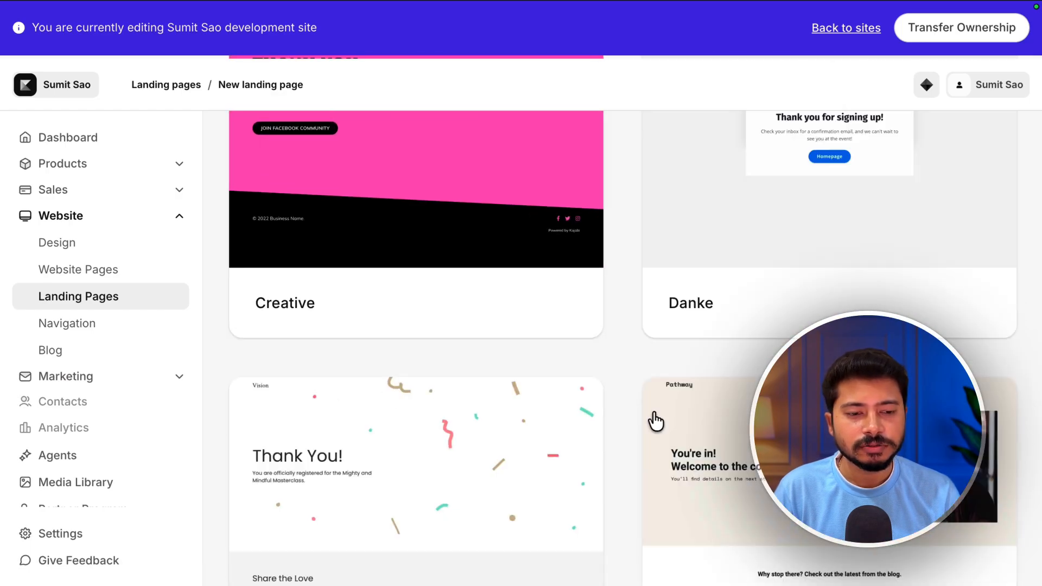
pyautogui.scroll(-4, 656, 421)
pyautogui.scroll(-12, 653, 419)
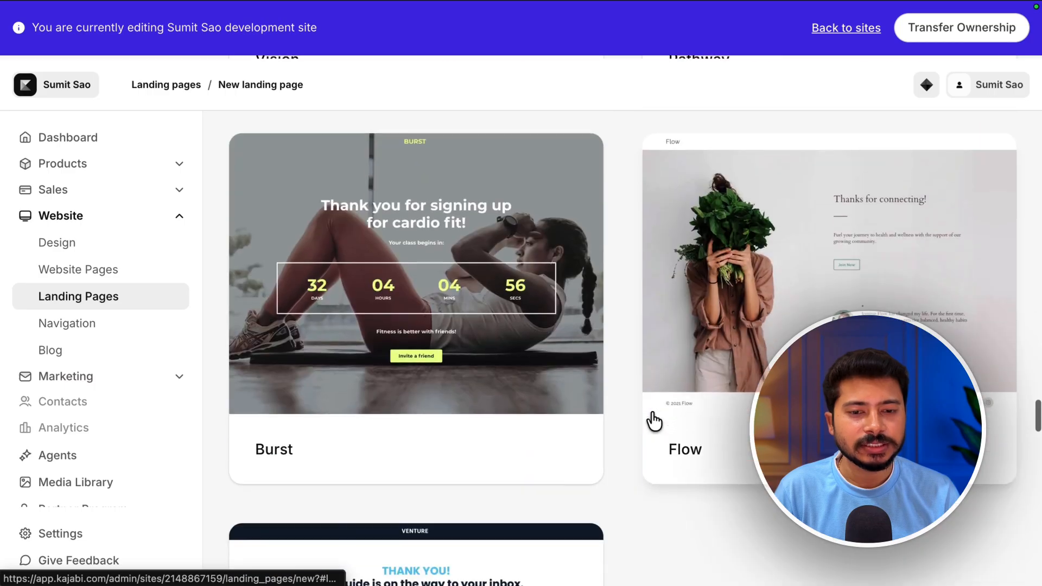
pyautogui.scroll(-9, 651, 413)
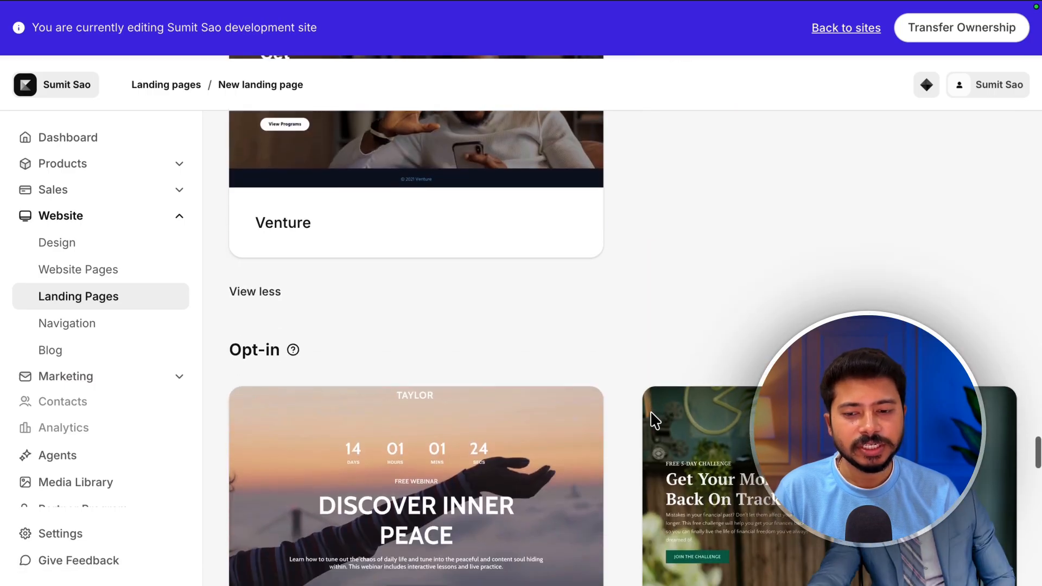
pyautogui.scroll(-2, 653, 422)
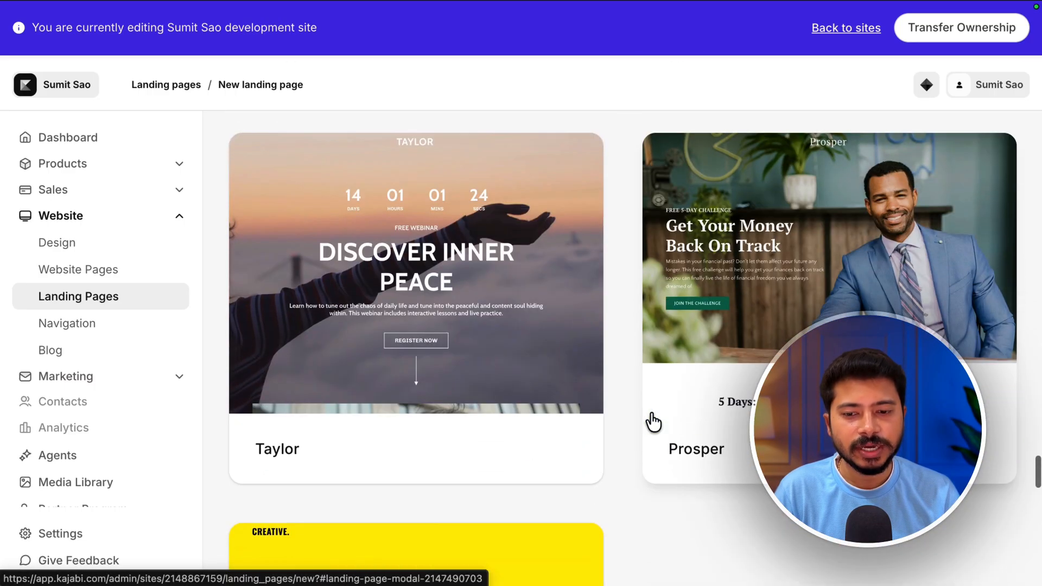
pyautogui.scroll(-2, 653, 422)
pyautogui.scroll(3, 654, 421)
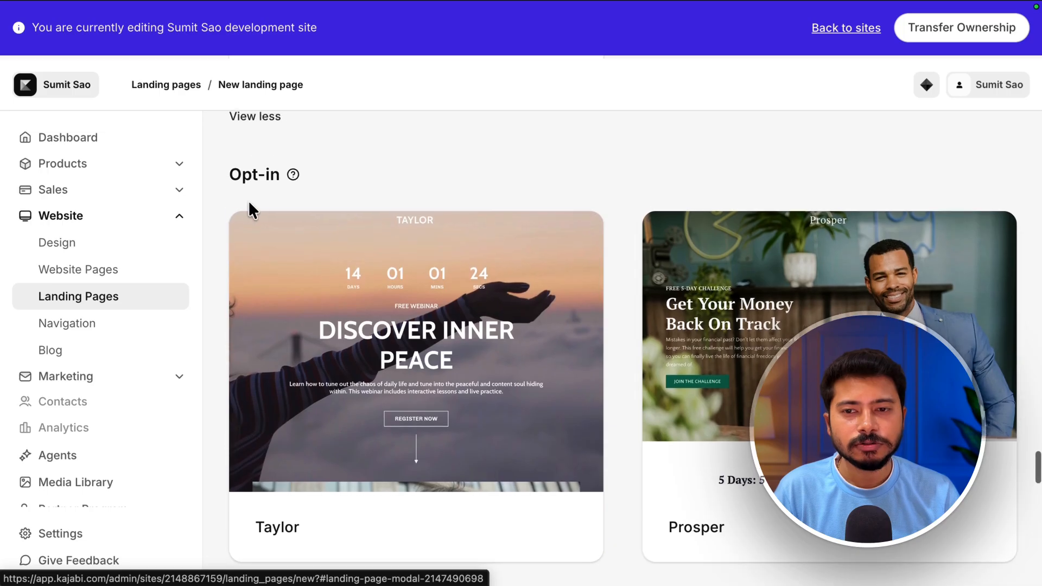
pyautogui.scroll(-10, 579, 417)
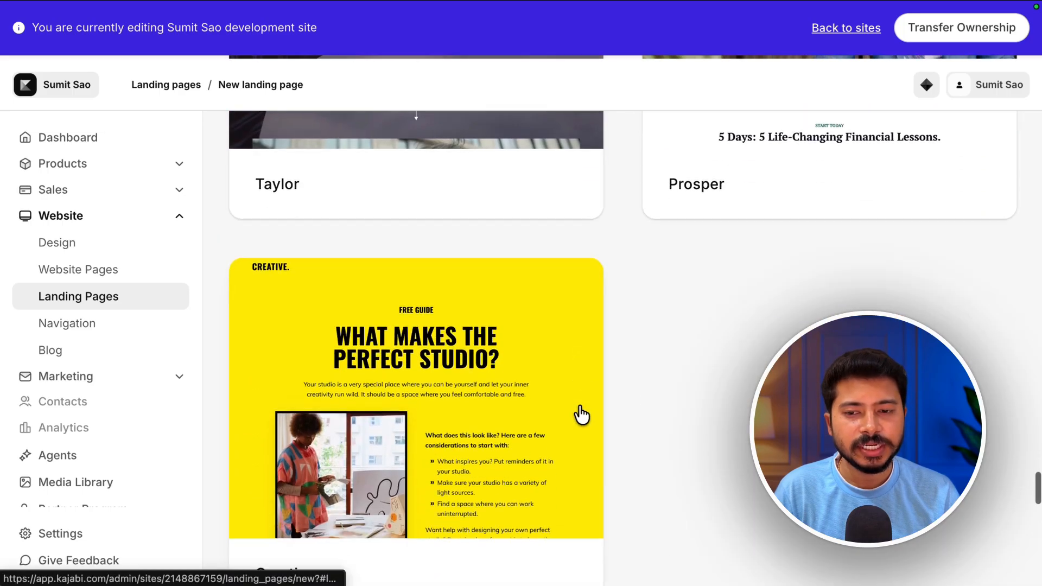
# - Browse the remaining Opt-in, Coming soon and Legacy templates, then return to the Creative sales template
pyautogui.click(250, 415)
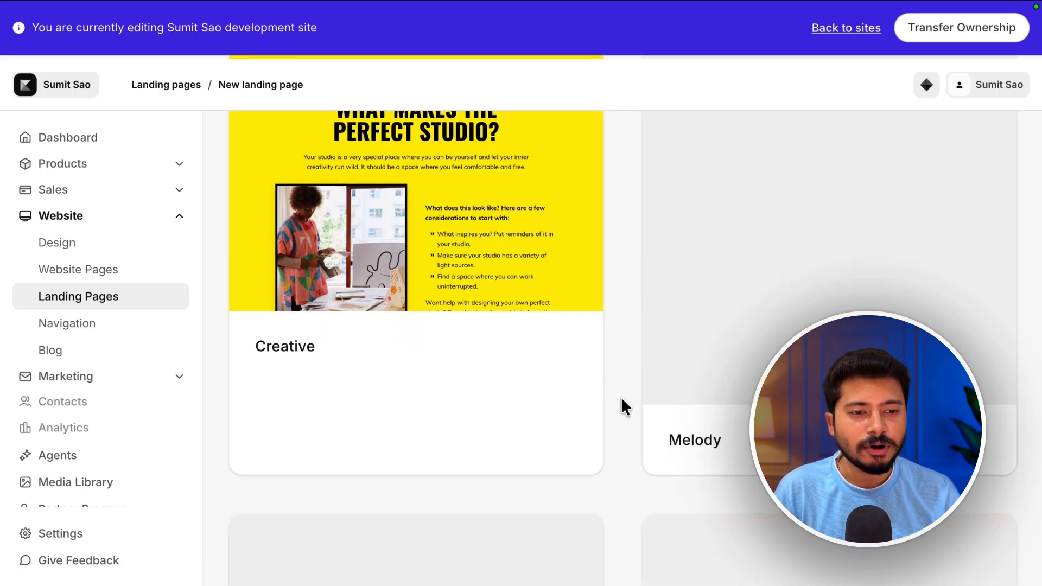
pyautogui.scroll(-12, 625, 400)
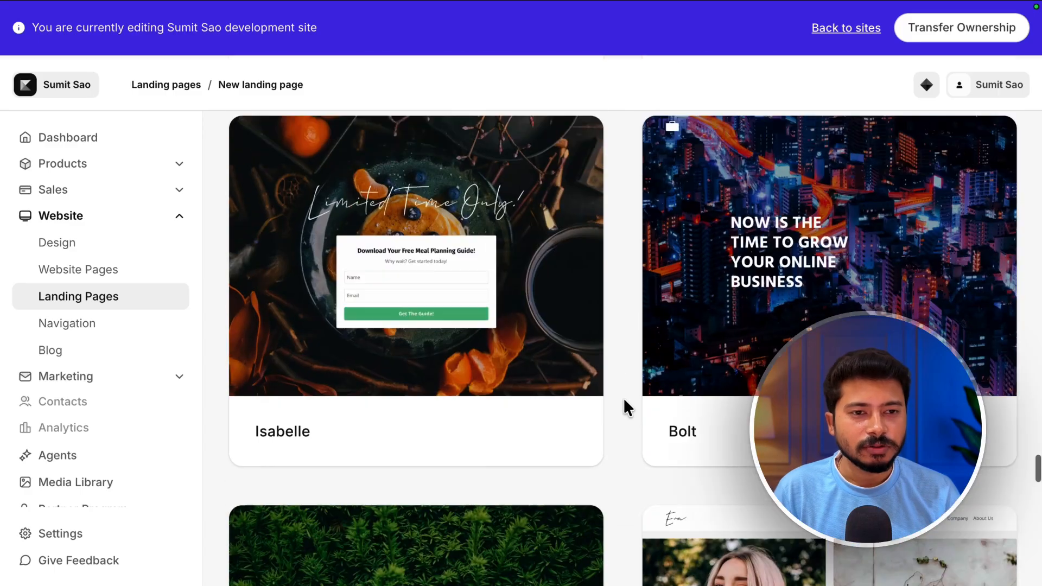
pyautogui.scroll(4, 624, 400)
pyautogui.scroll(-3, 624, 400)
pyautogui.scroll(-8, 623, 399)
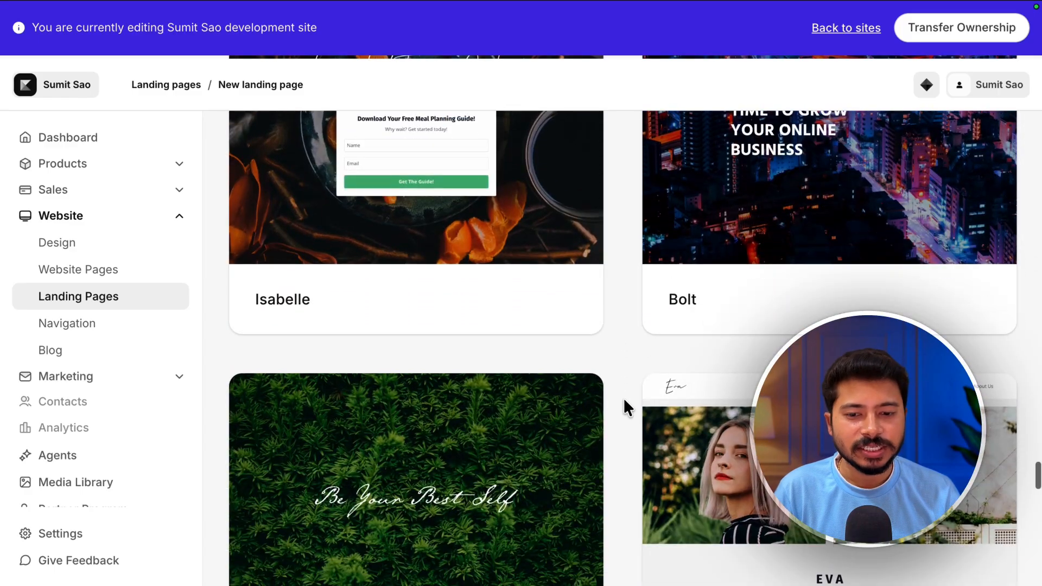
pyautogui.scroll(-12, 624, 398)
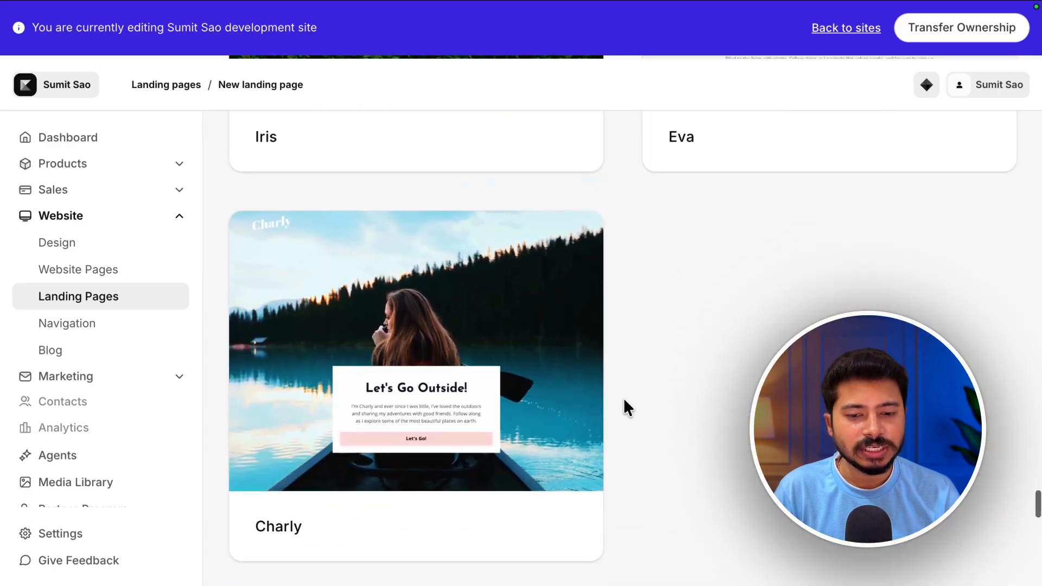
pyautogui.scroll(-2, 623, 399)
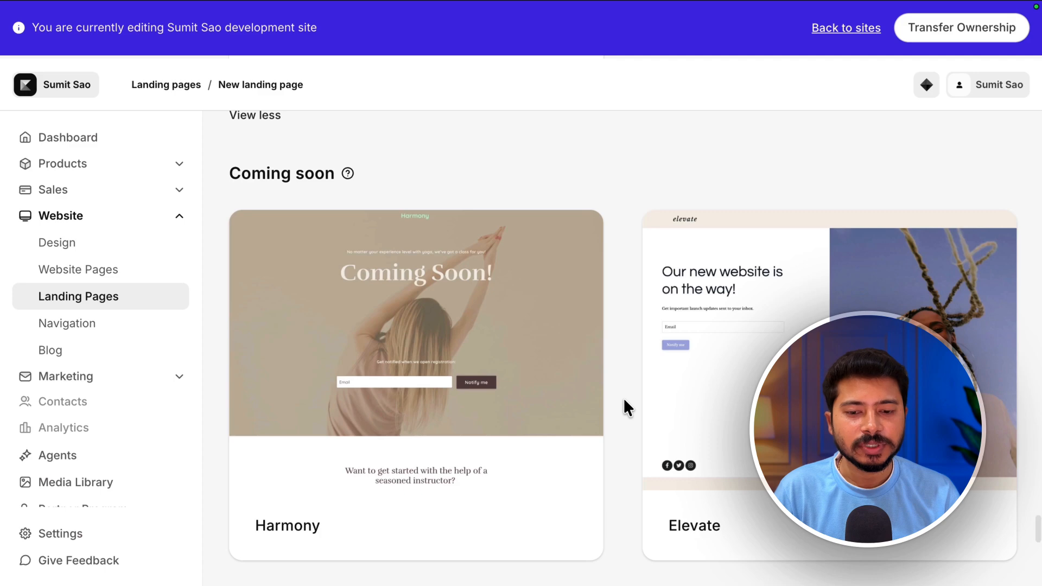
pyautogui.scroll(-11, 624, 400)
pyautogui.scroll(-13, 624, 398)
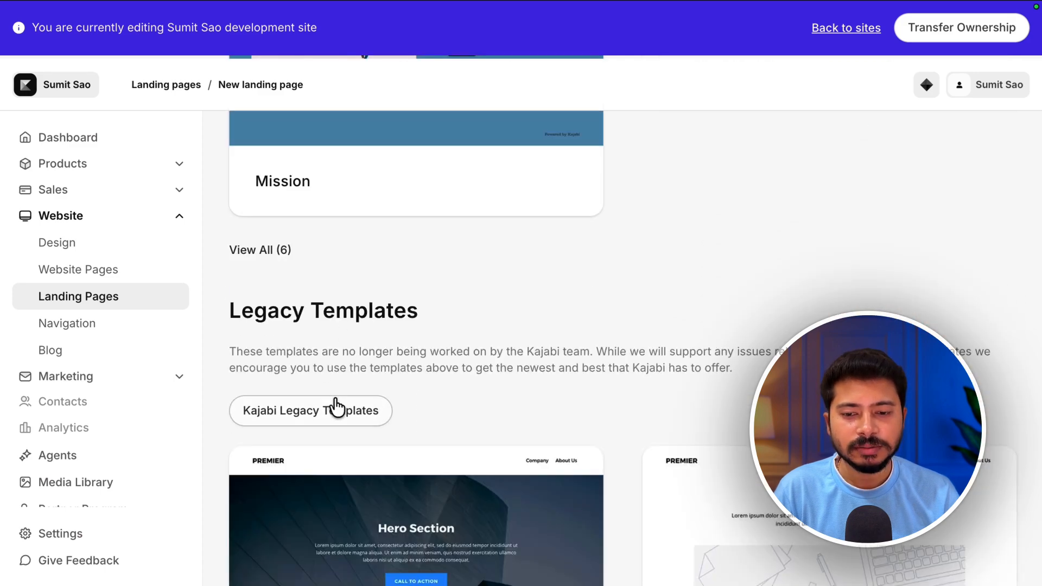
pyautogui.scroll(-17, 406, 405)
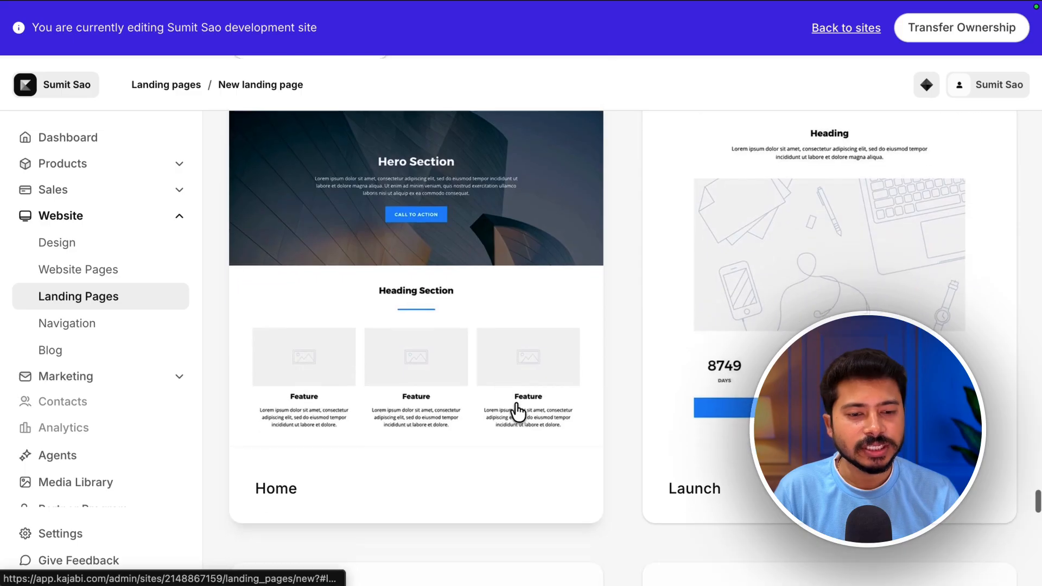
pyautogui.scroll(14, 518, 404)
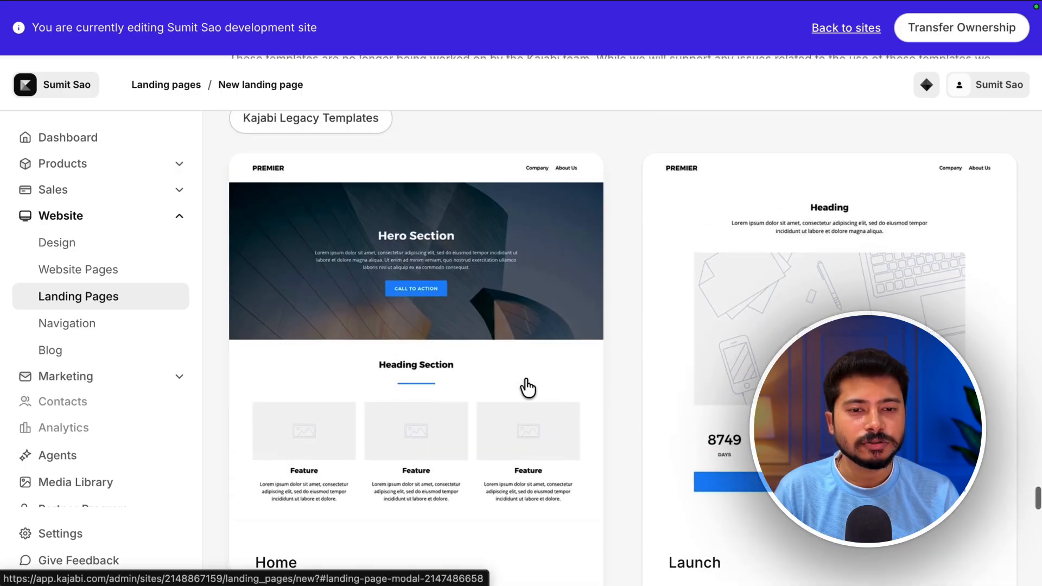
pyautogui.scroll(5, 505, 384)
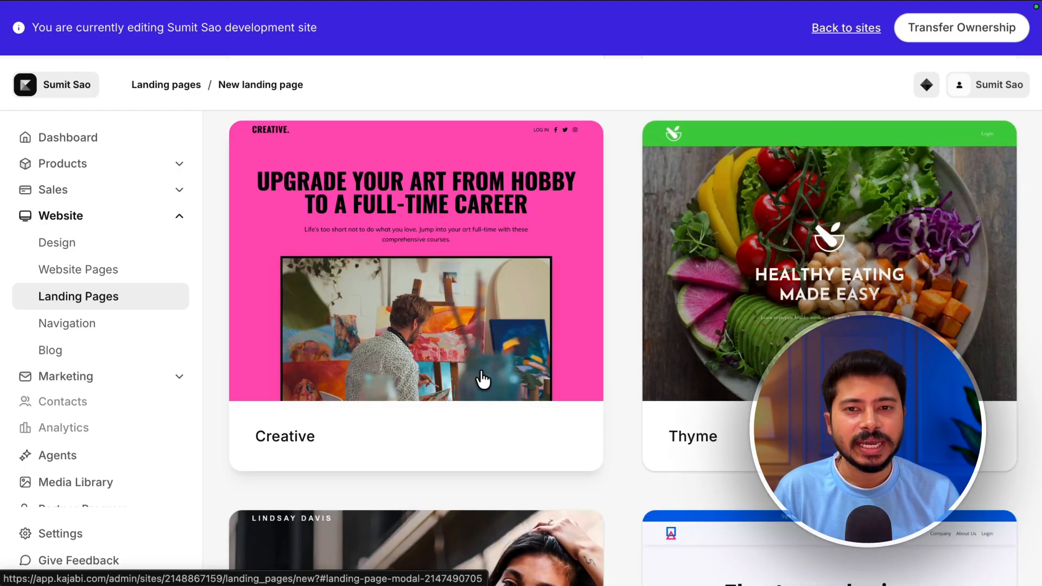
pyautogui.scroll(1, 478, 386)
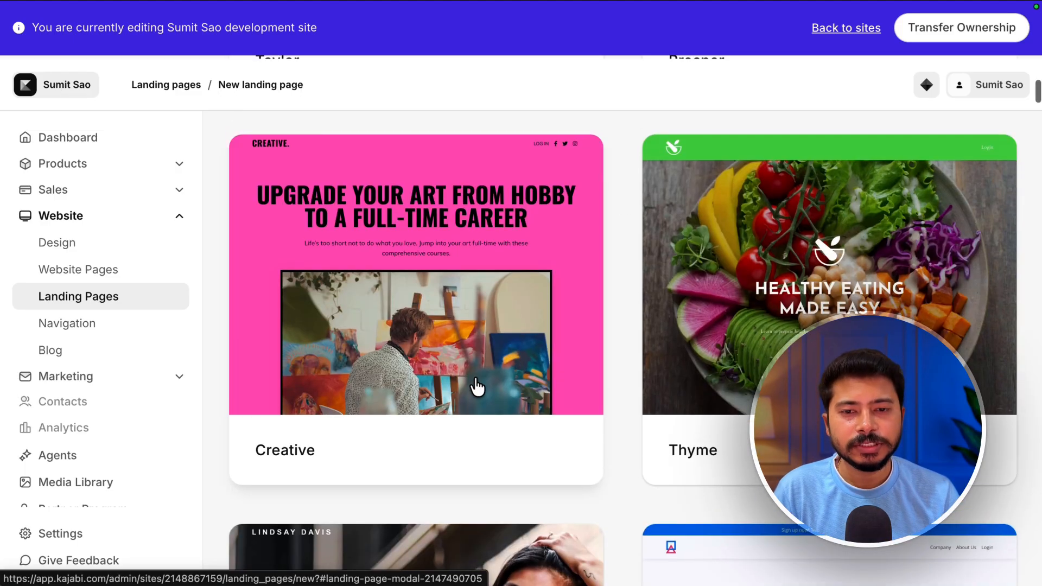
# - Open the Creative template preview, scroll through the whole page and close it
pyautogui.click(432, 219)
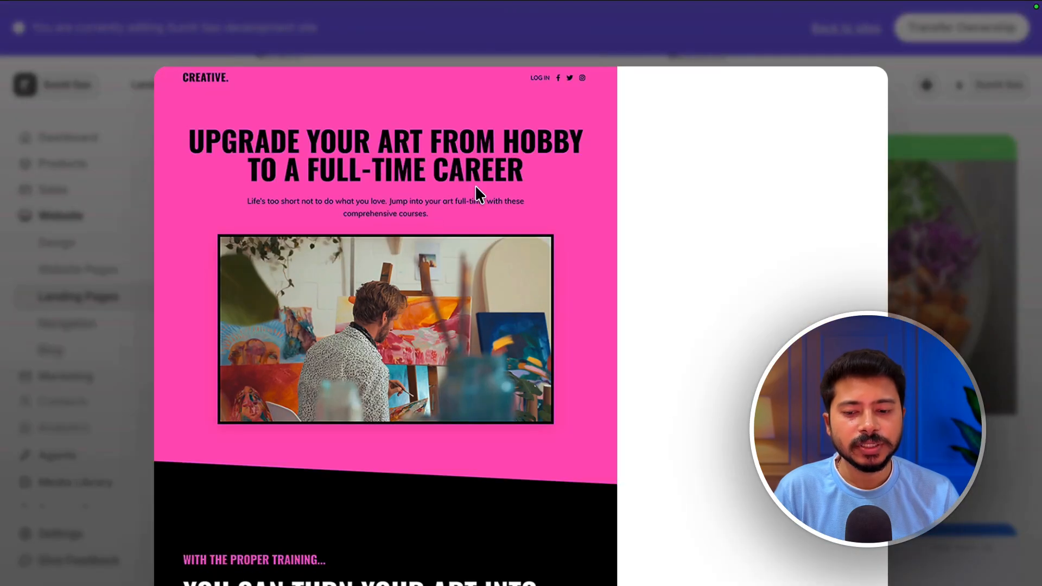
pyautogui.scroll(-12, 592, 346)
pyautogui.scroll(-12, 592, 347)
pyautogui.scroll(10, 591, 346)
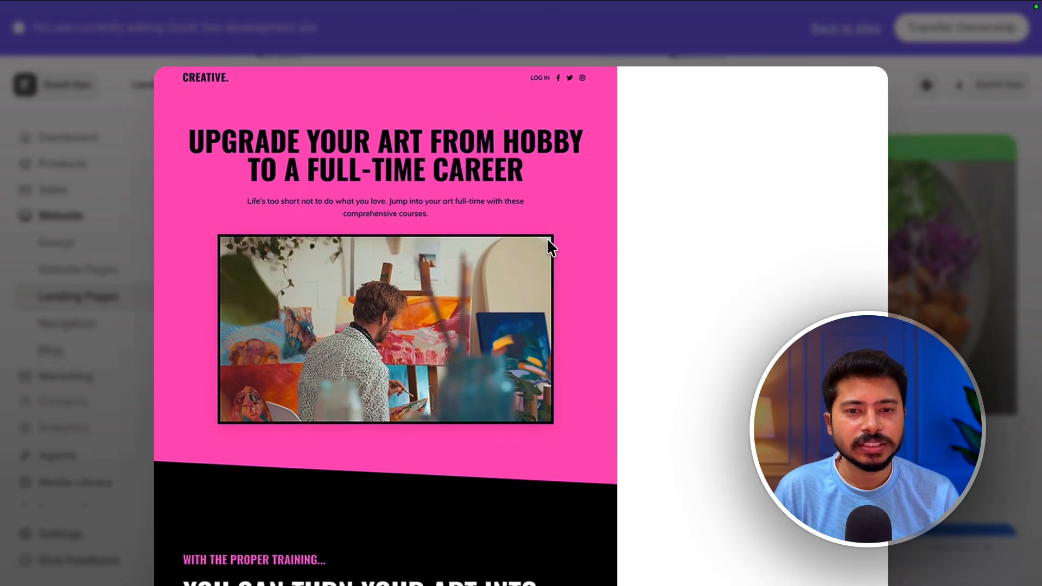
pyautogui.scroll(-5, 616, 366)
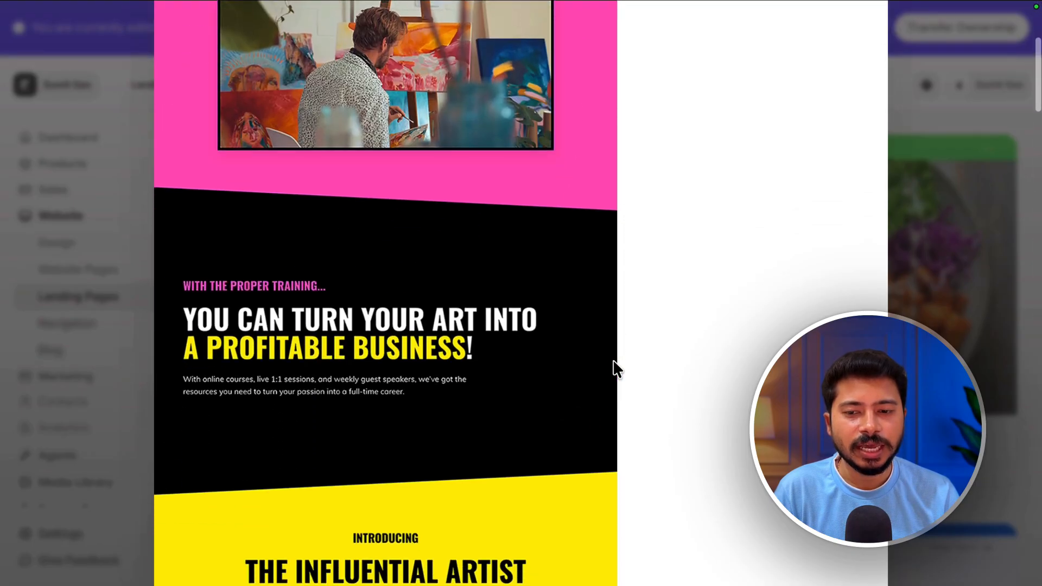
pyautogui.scroll(-10, 614, 361)
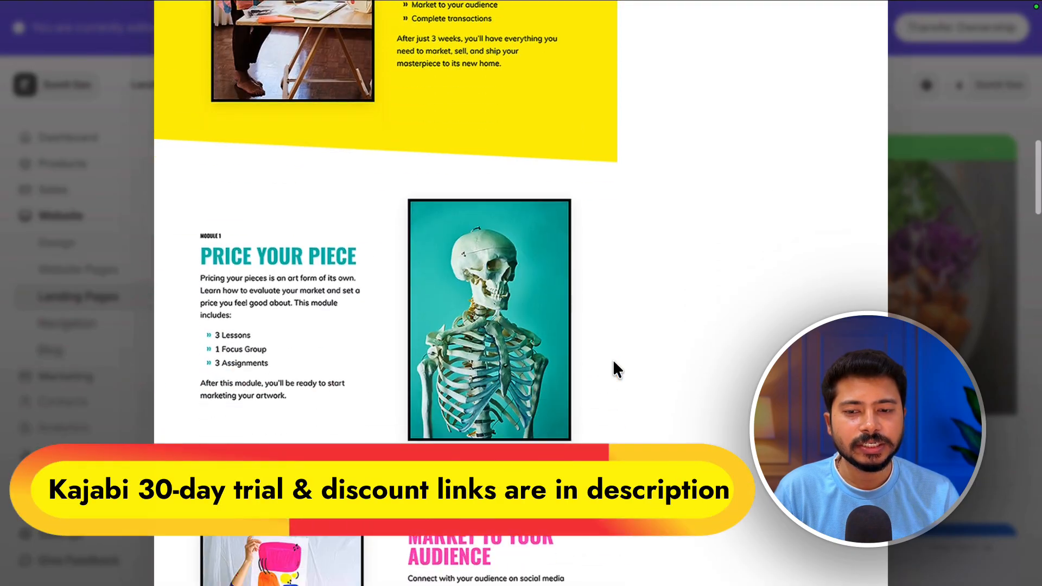
pyautogui.scroll(-15, 613, 362)
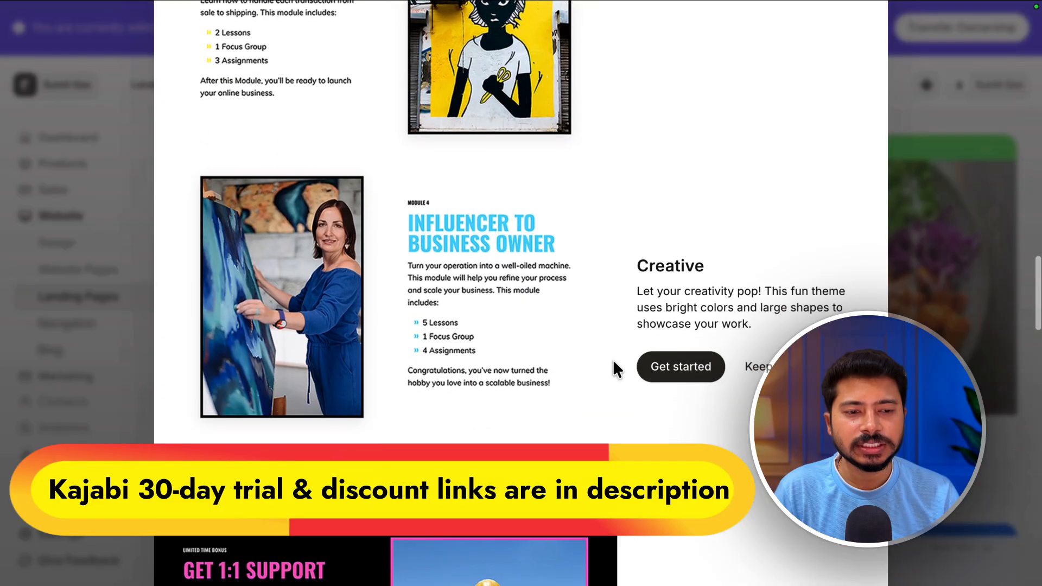
pyautogui.scroll(-15, 614, 362)
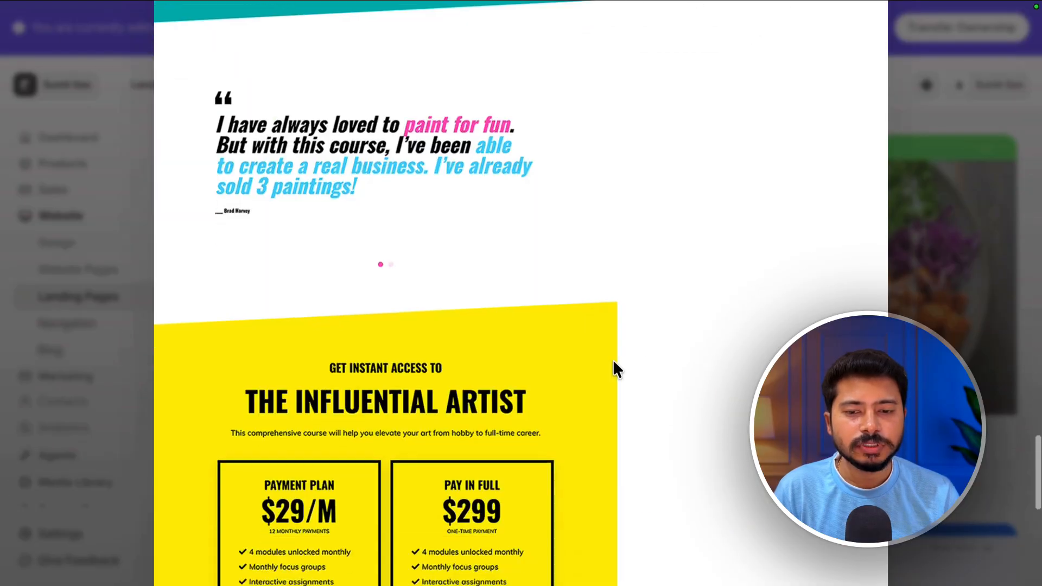
pyautogui.scroll(-10, 616, 369)
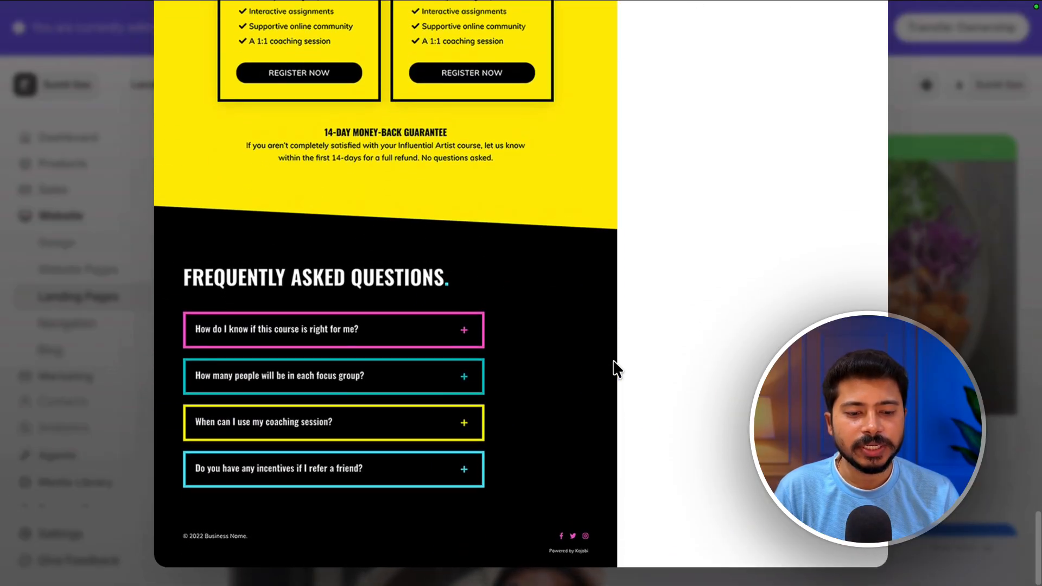
pyautogui.click(931, 402)
# - Open the Thyme template preview and scroll through its sections
pyautogui.scroll(-3, 782, 347)
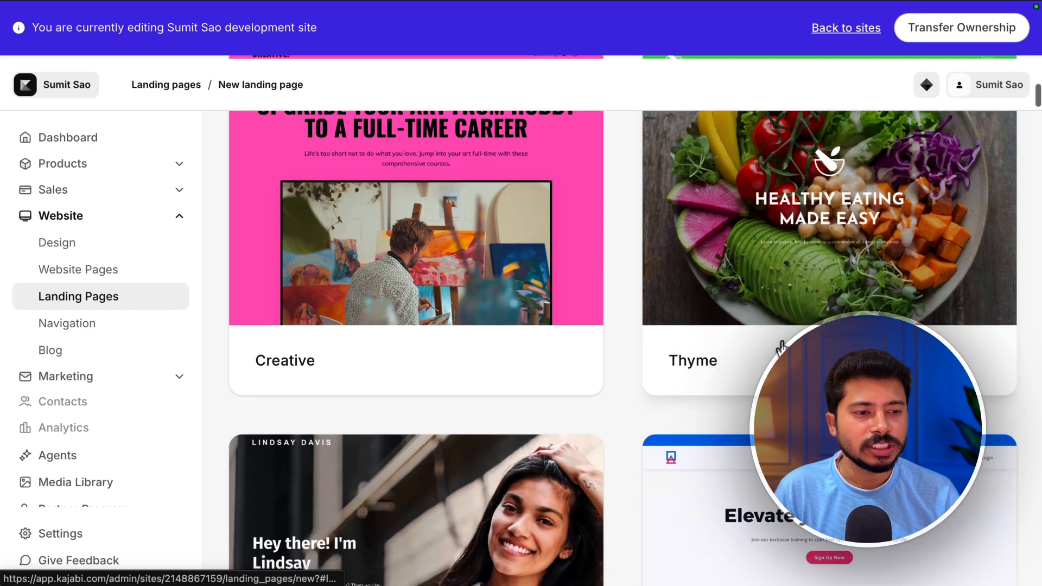
pyautogui.scroll(2, 798, 326)
pyautogui.click(810, 260)
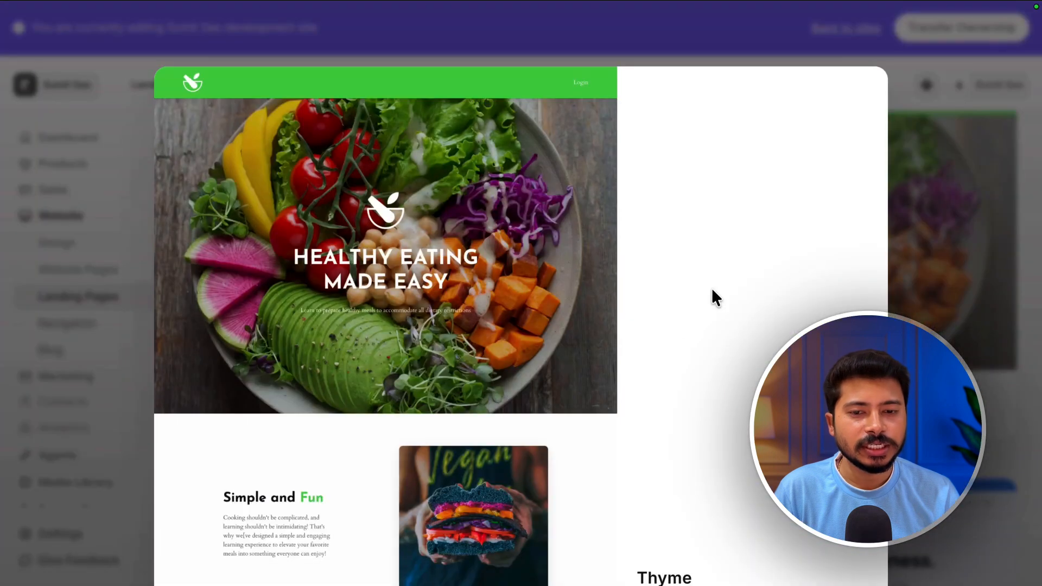
pyautogui.scroll(-6, 673, 331)
pyautogui.scroll(-5, 676, 335)
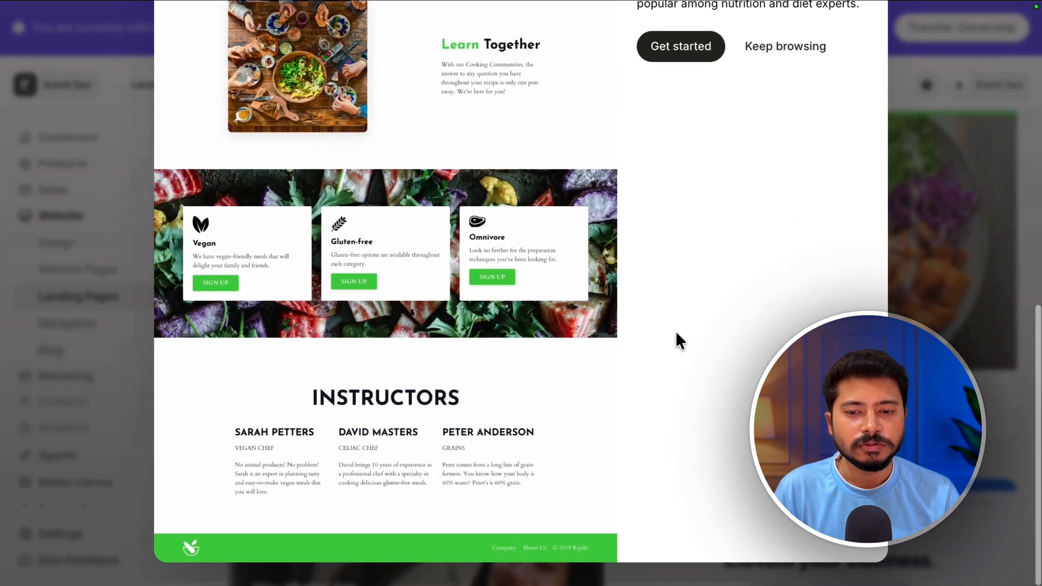
pyautogui.scroll(12, 583, 346)
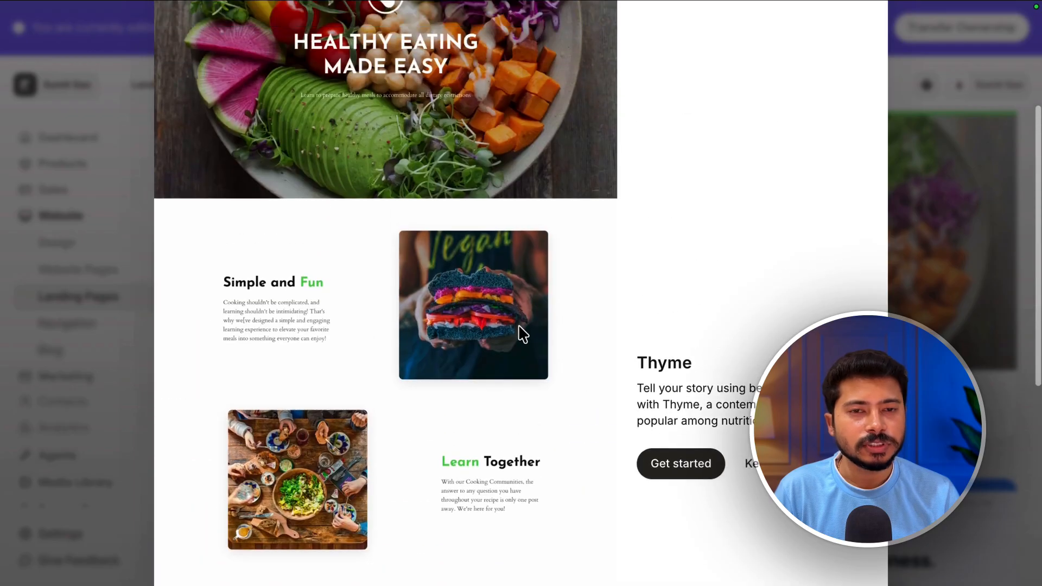
pyautogui.scroll(-7, 615, 334)
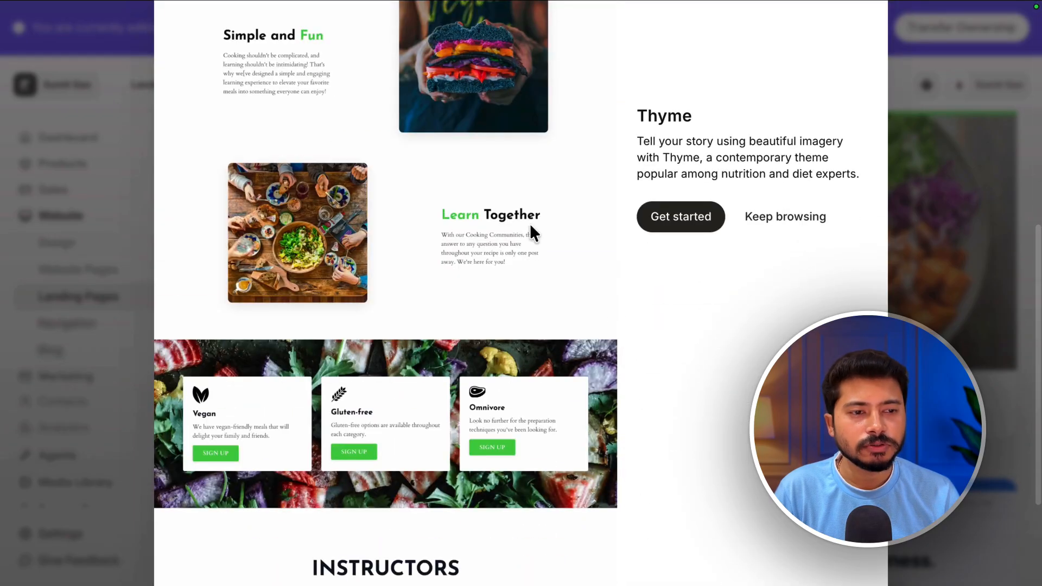
# - Start a landing page from the Thyme template titled "DEMO Landing Page Template" and create it
pyautogui.click(679, 222)
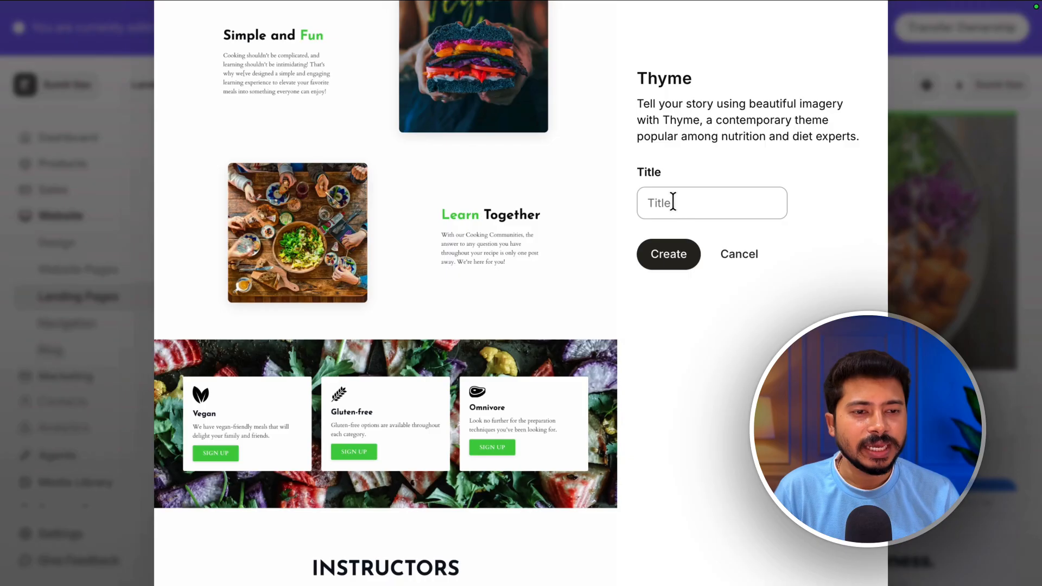
pyautogui.click(673, 201)
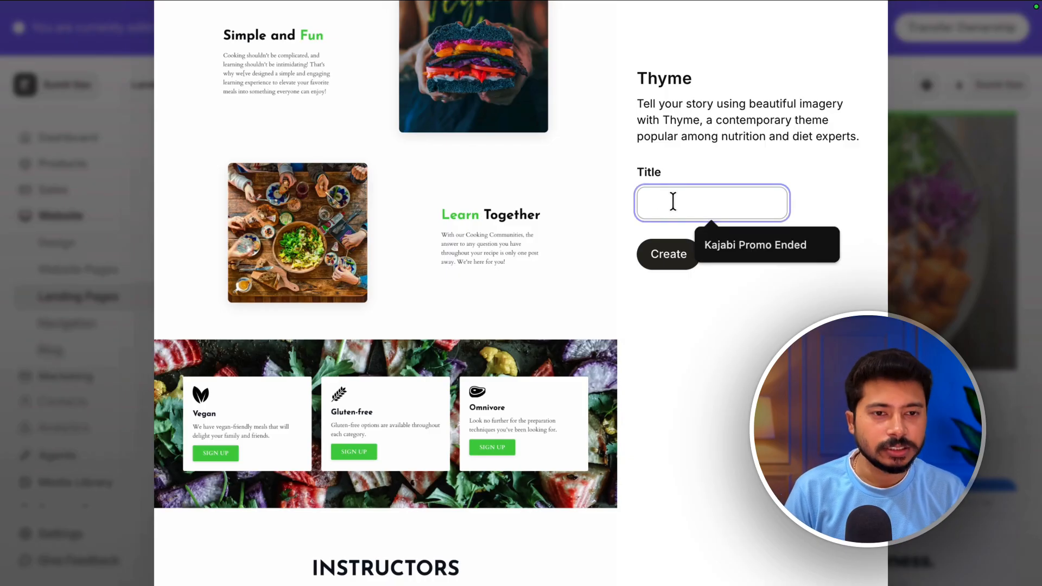
pyautogui.write('DEMO Landing Page Template')
pyautogui.click(658, 252)
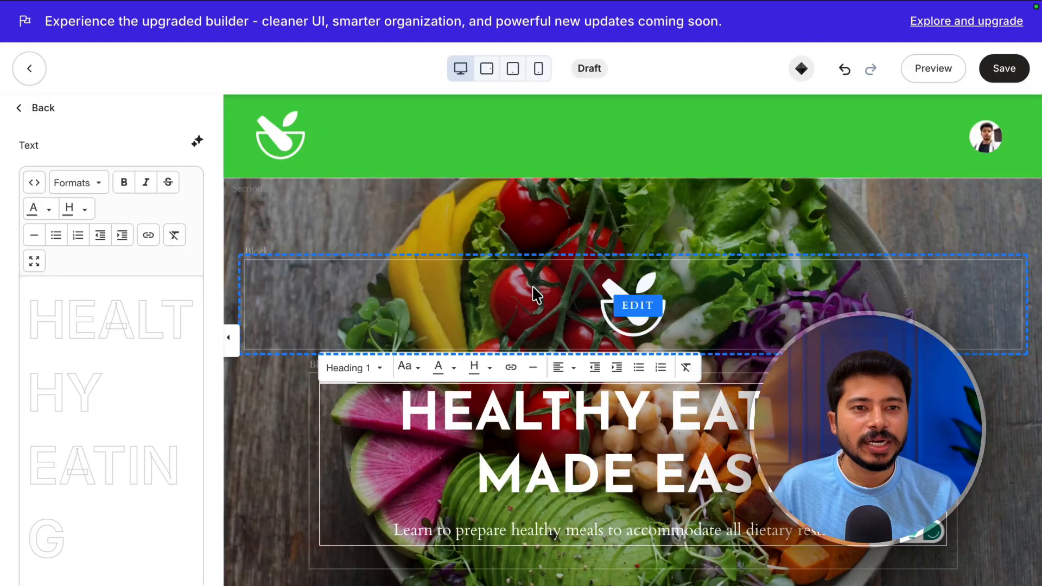
# - Replace the hero heading text with "You can write whatever you want like this"
pyautogui.scroll(-2, 500, 296)
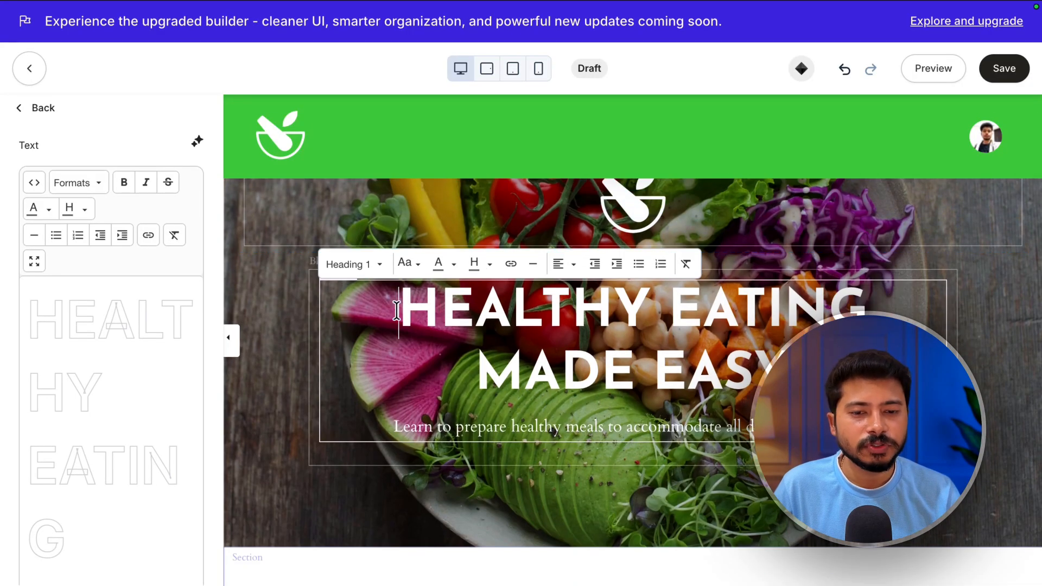
pyautogui.moveTo(387, 311); pyautogui.dragTo(787, 380)
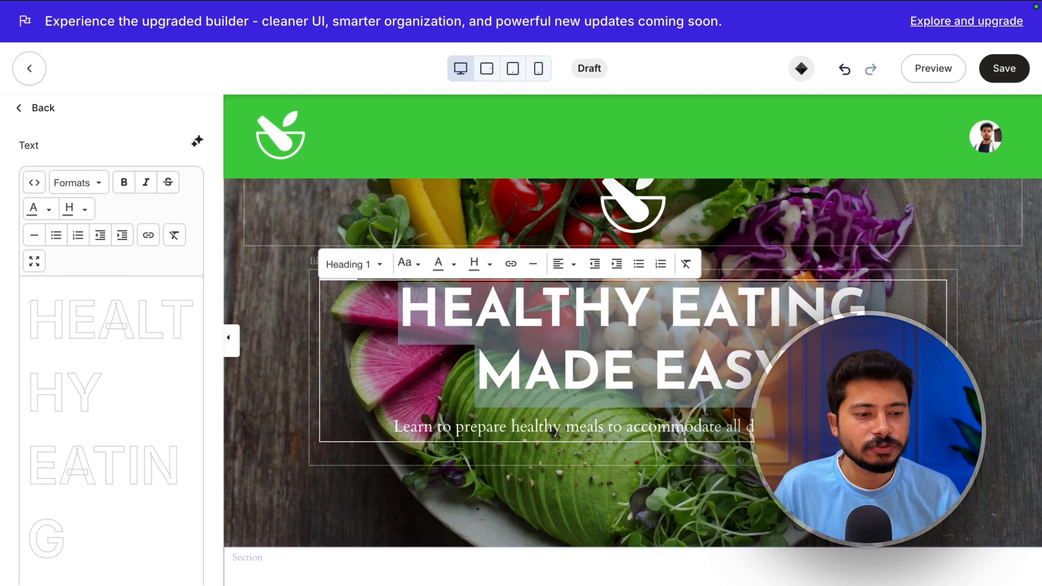
pyautogui.write('You')
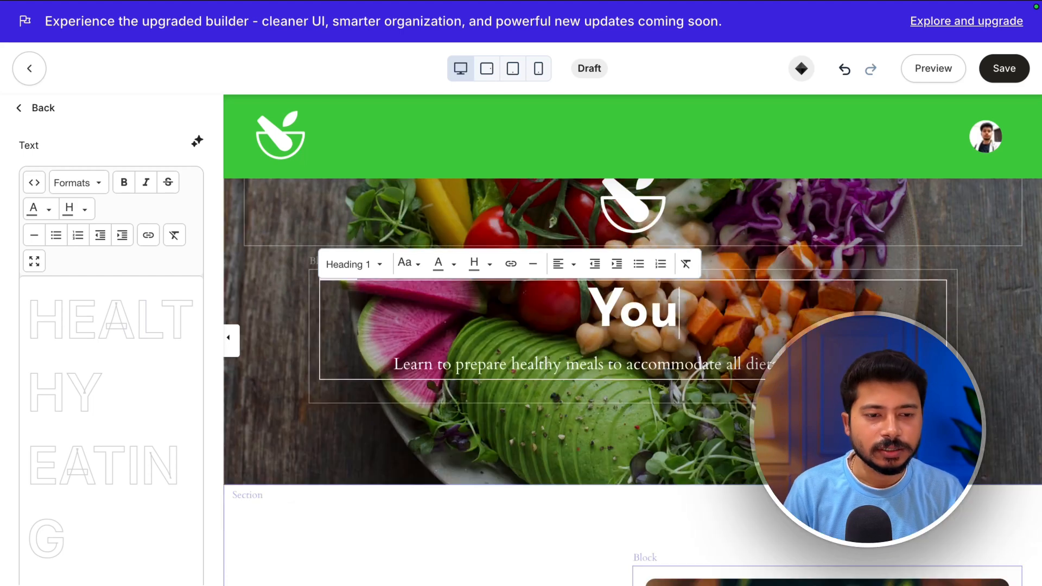
pyautogui.write(' can write whatever you want like t')
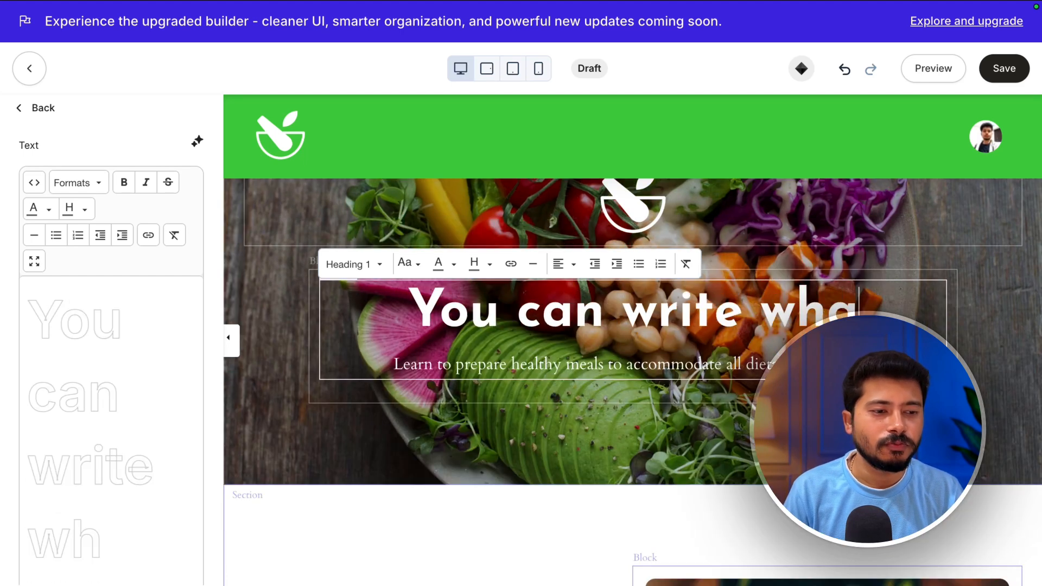
# - Preview the page in the tablet and mobile layouts, then switch back to the desktop view
pyautogui.scroll(2, 549, 302)
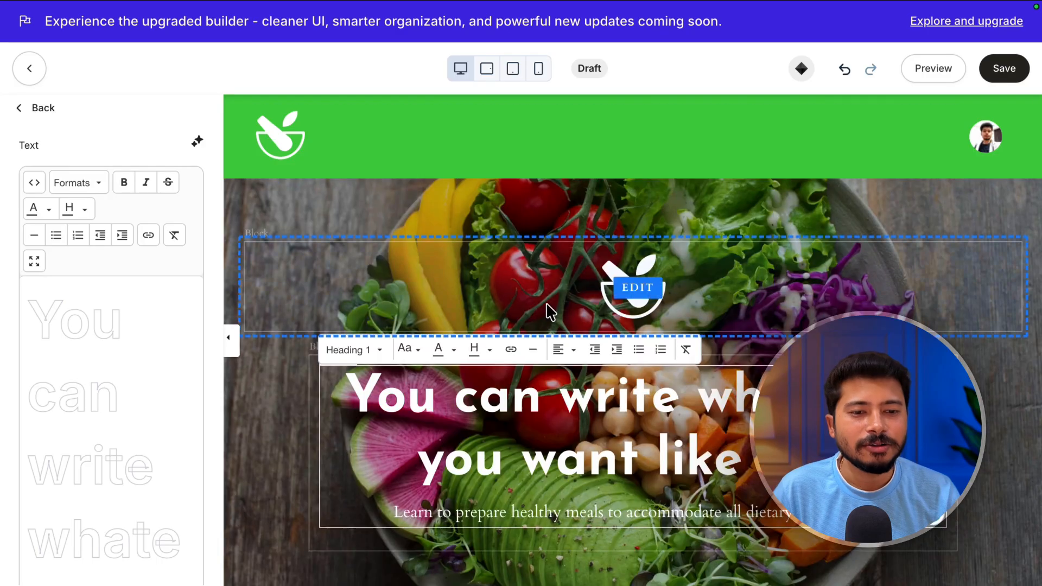
pyautogui.scroll(-8, 550, 302)
pyautogui.scroll(6, 549, 302)
pyautogui.click(485, 70)
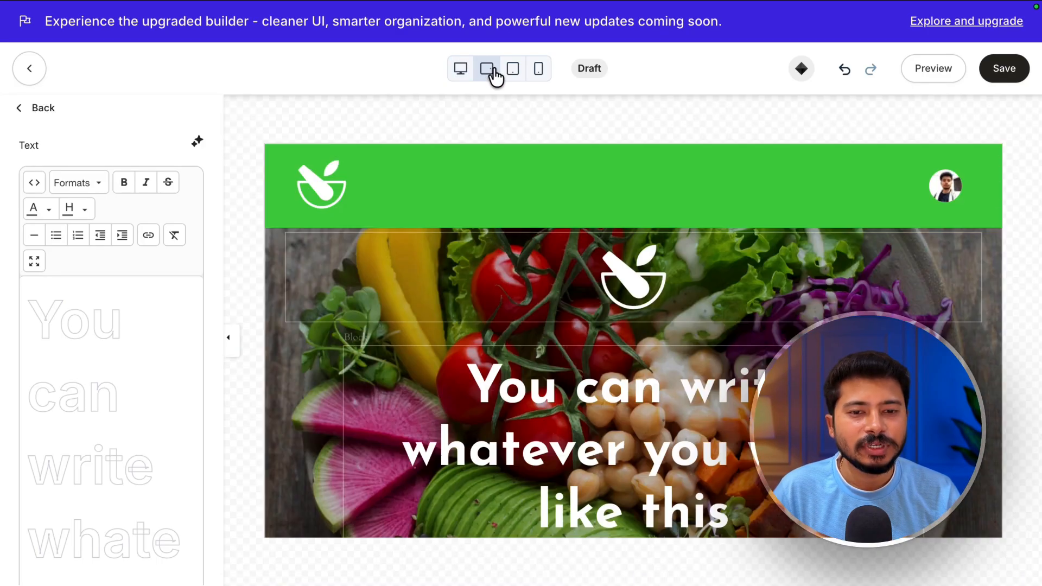
pyautogui.click(512, 72)
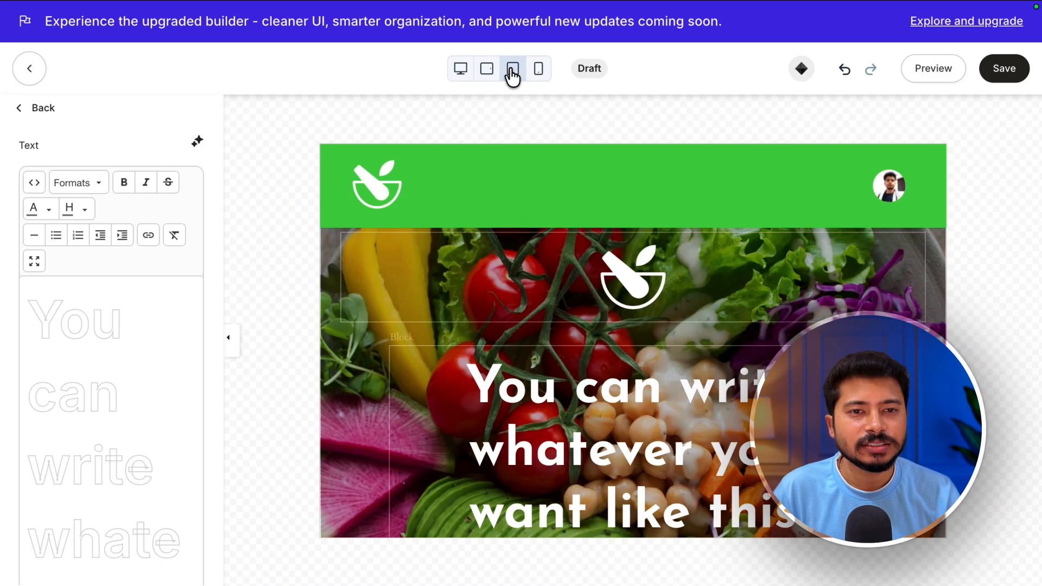
pyautogui.click(540, 71)
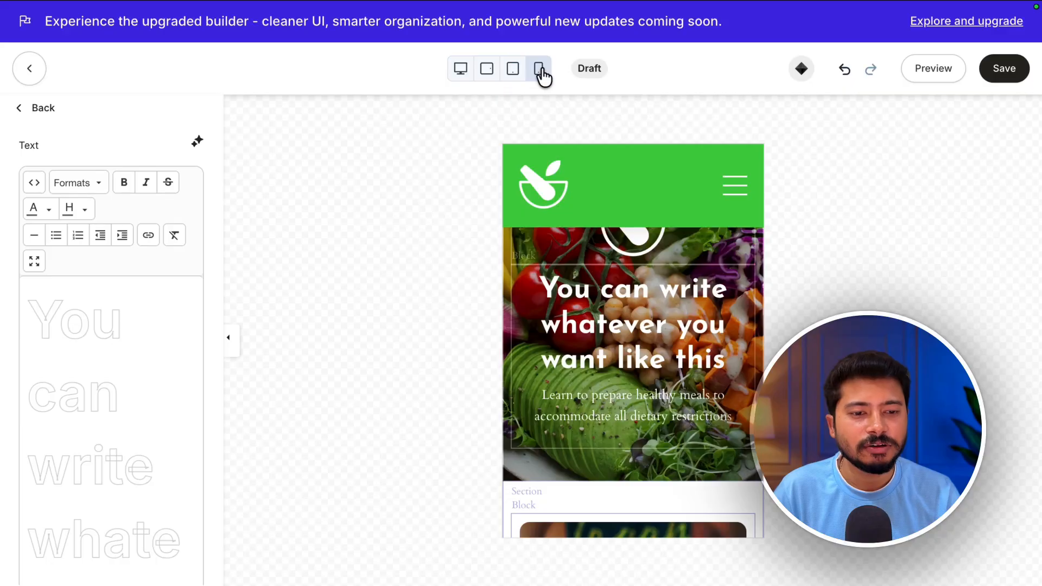
pyautogui.scroll(-15, 610, 271)
pyautogui.scroll(15, 610, 272)
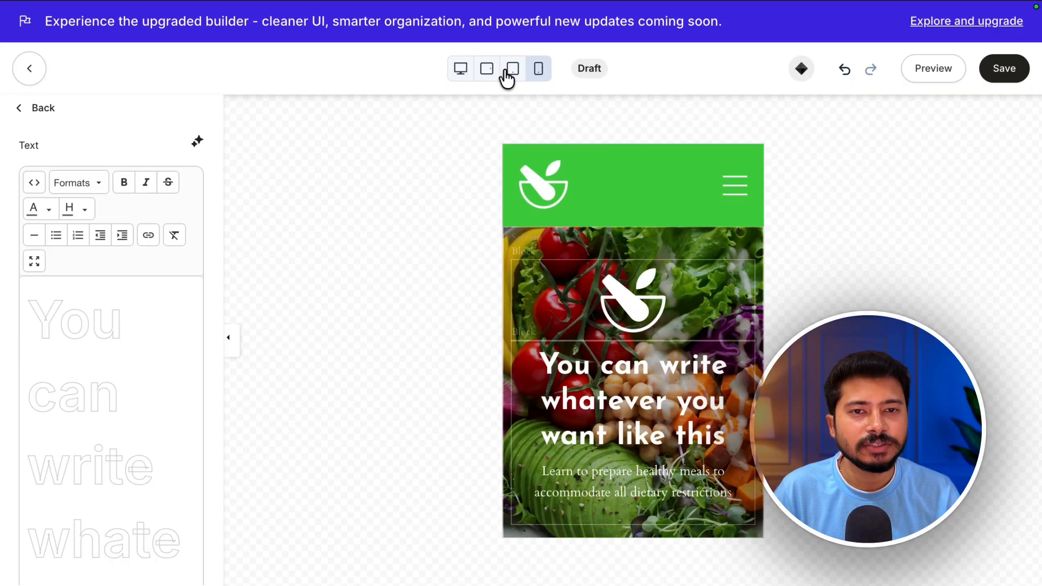
pyautogui.click(461, 70)
pyautogui.scroll(-10, 558, 369)
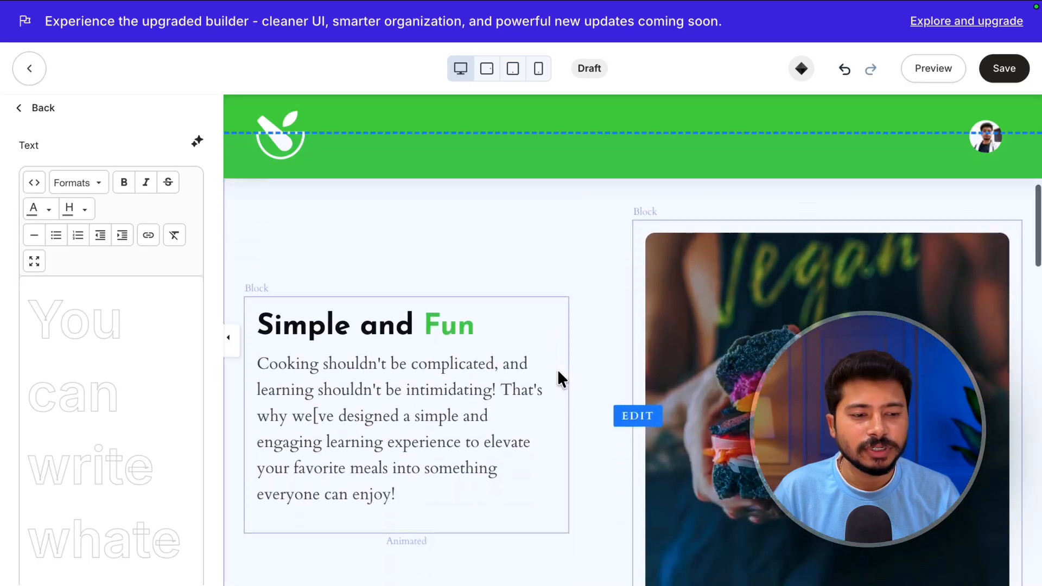
# - Scroll through the landing page's sections in the builder, selecting the header along the way
pyautogui.scroll(-10, 558, 369)
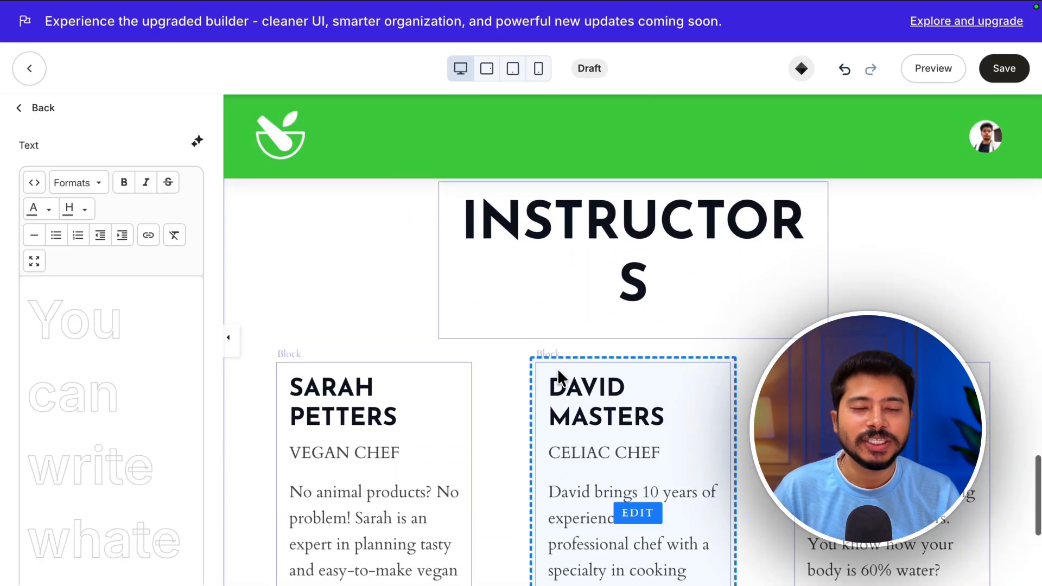
pyautogui.scroll(-2, 556, 369)
pyautogui.scroll(15, 556, 368)
pyautogui.click(662, 168)
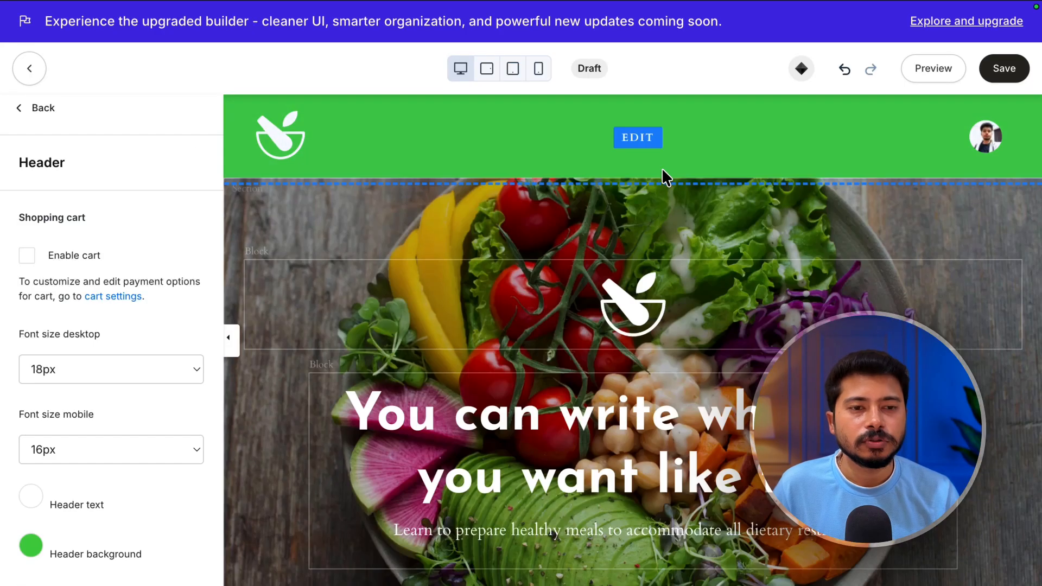
pyautogui.scroll(-12, 630, 373)
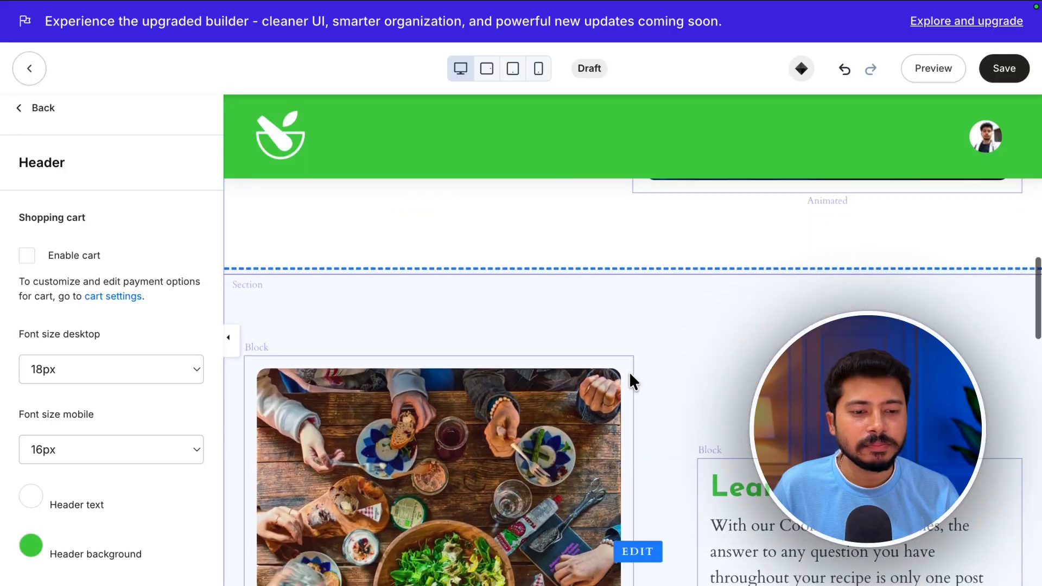
pyautogui.scroll(-2, 633, 380)
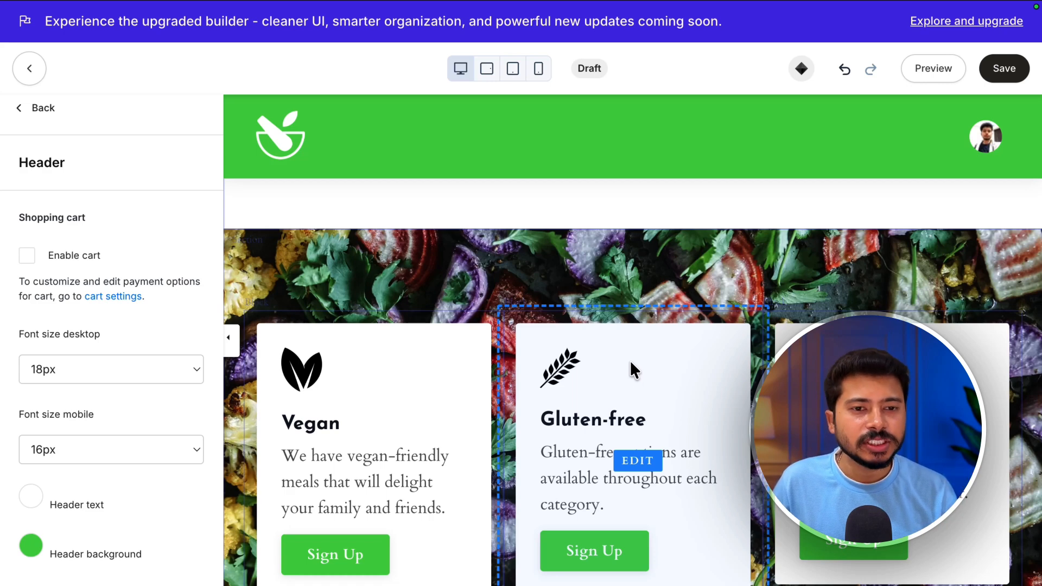
pyautogui.scroll(2, 497, 334)
pyautogui.scroll(15, 497, 334)
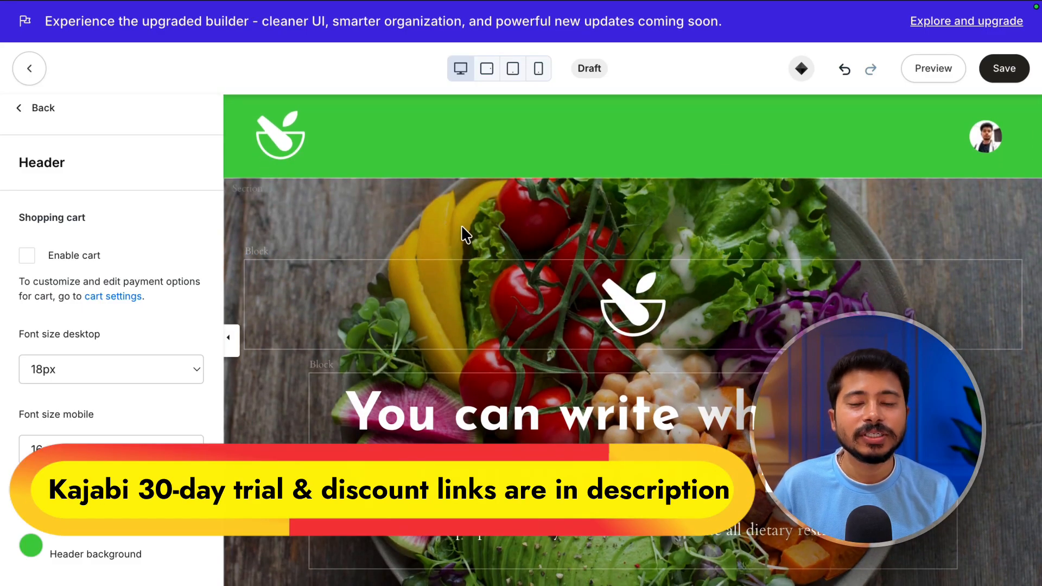
# - Leave the builder and switch the DEMO Landing Page Template's status from Draft to Published
pyautogui.click(30, 68)
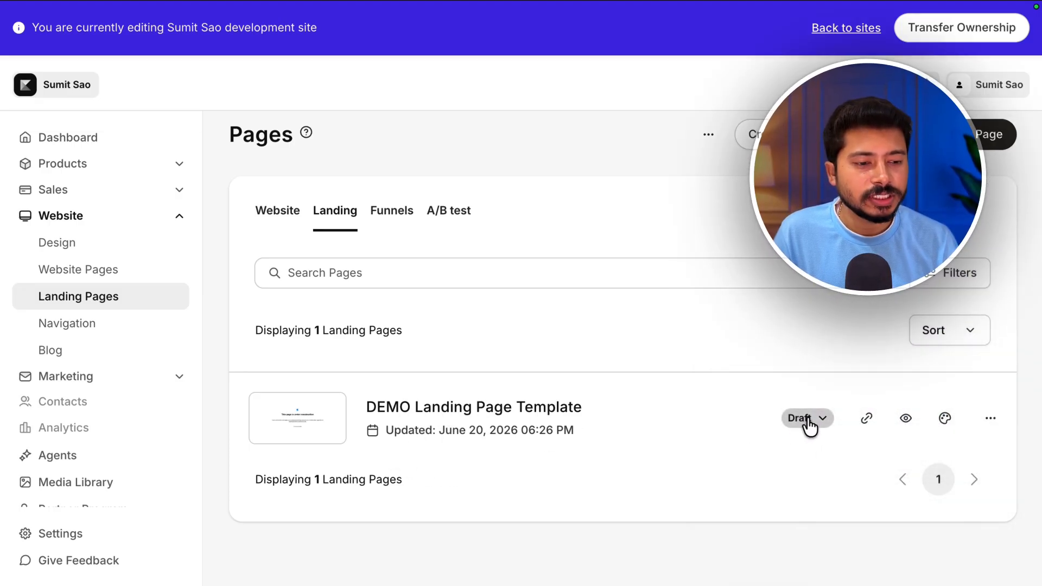
pyautogui.click(809, 422)
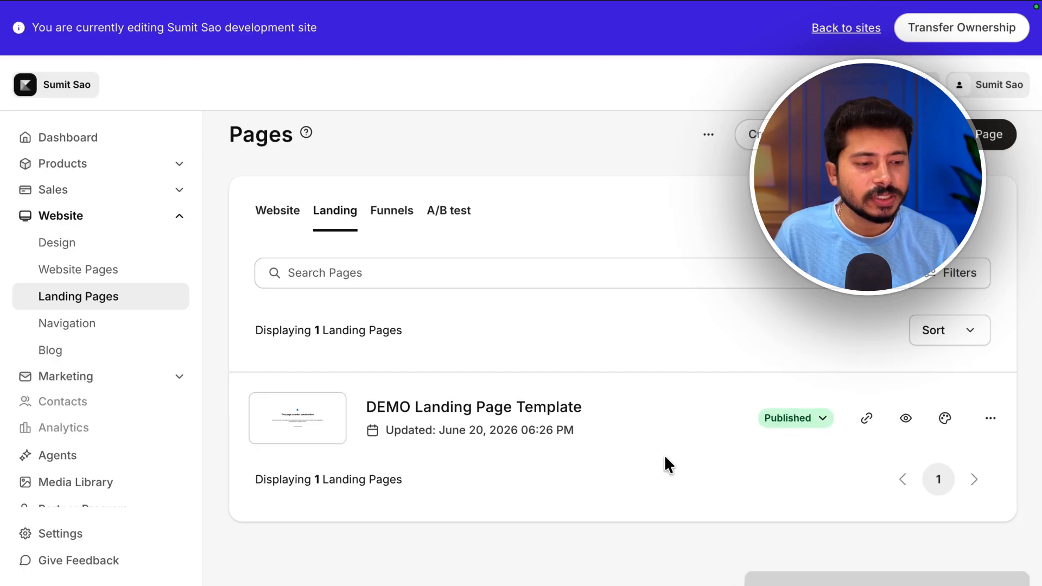
# - Open the page's details and review its title, URL slug, visibility and SEO settings
pyautogui.click(988, 417)
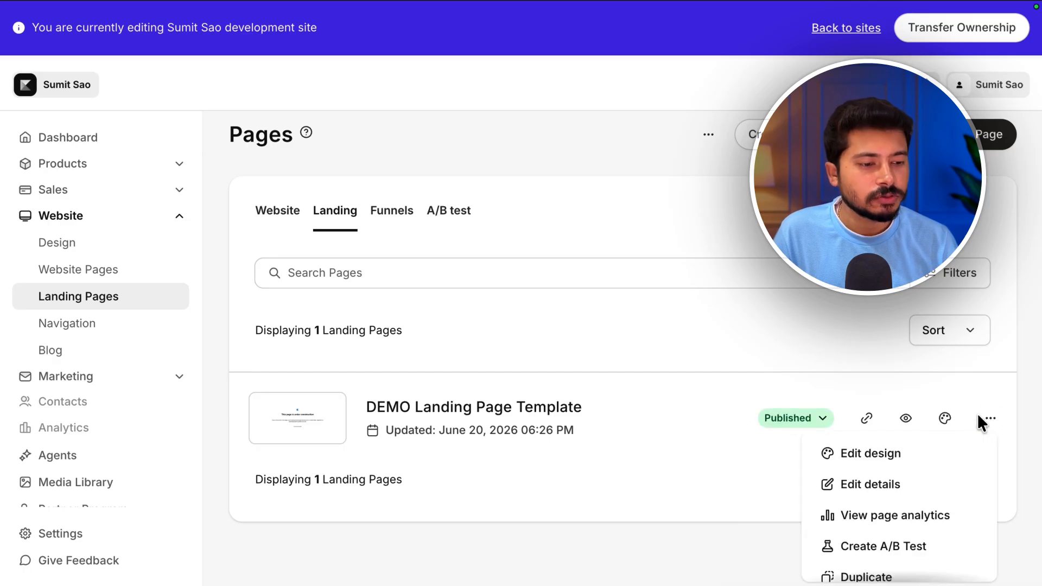
pyautogui.click(838, 483)
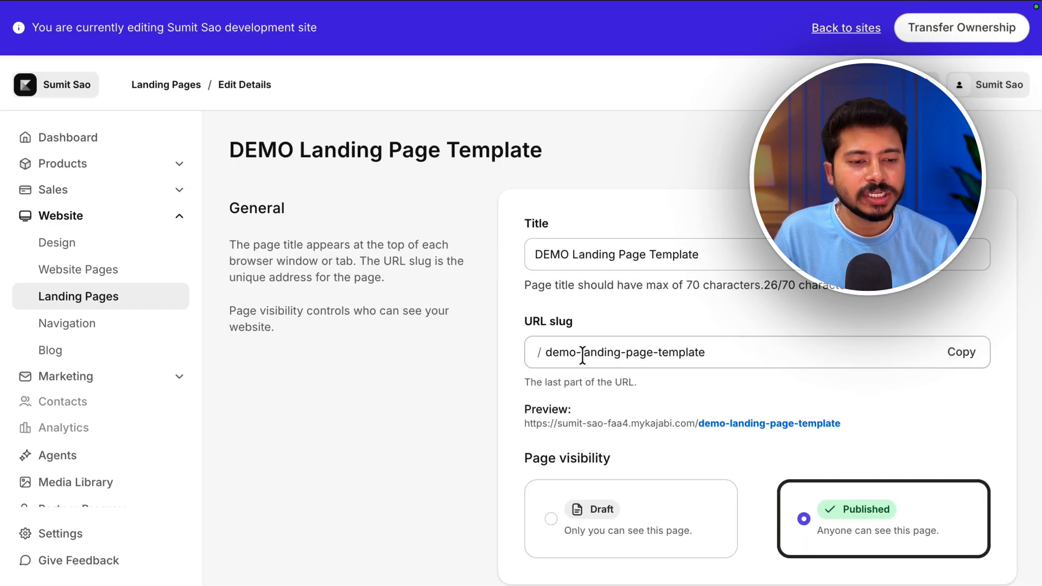
pyautogui.scroll(-5, 616, 375)
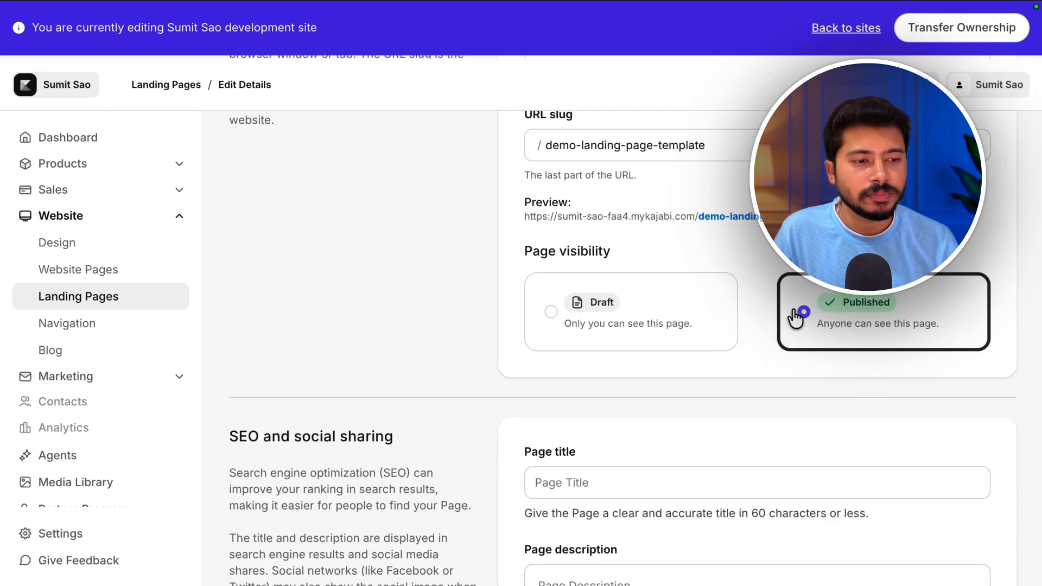
pyautogui.scroll(-4, 538, 379)
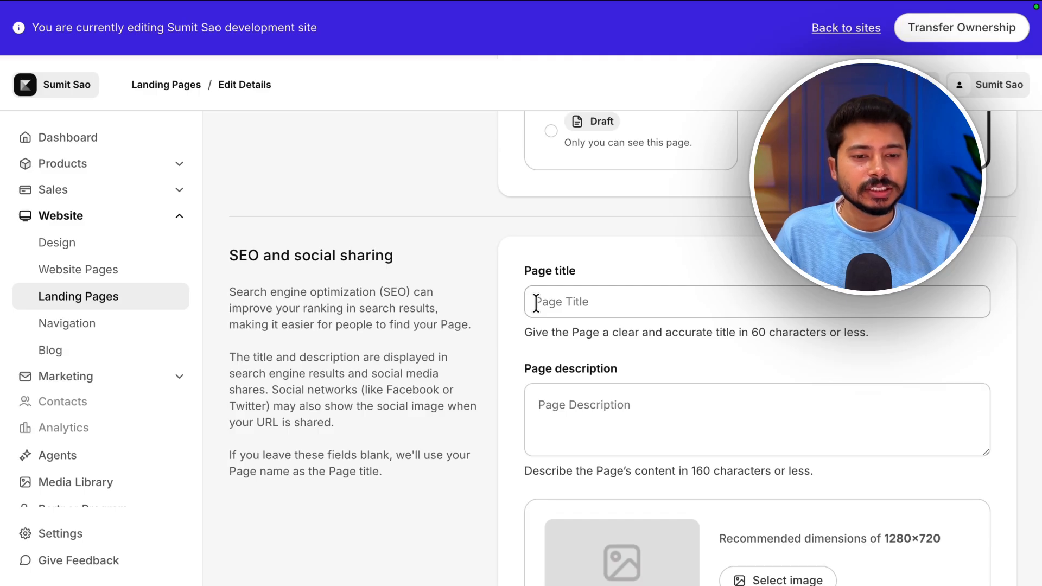
pyautogui.scroll(-6, 591, 380)
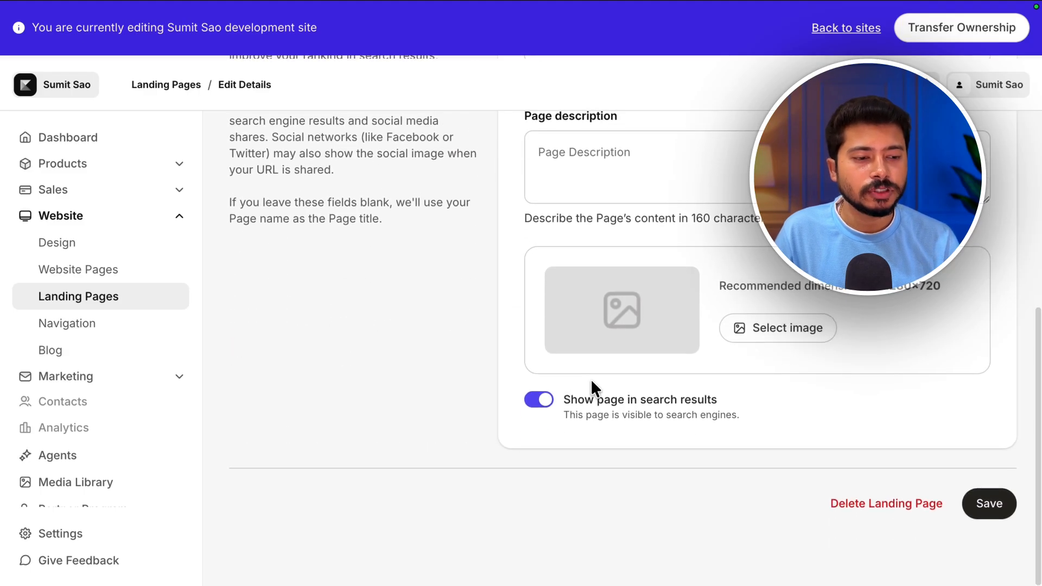
pyautogui.scroll(8, 590, 379)
pyautogui.scroll(1, 591, 380)
pyautogui.scroll(-6, 587, 404)
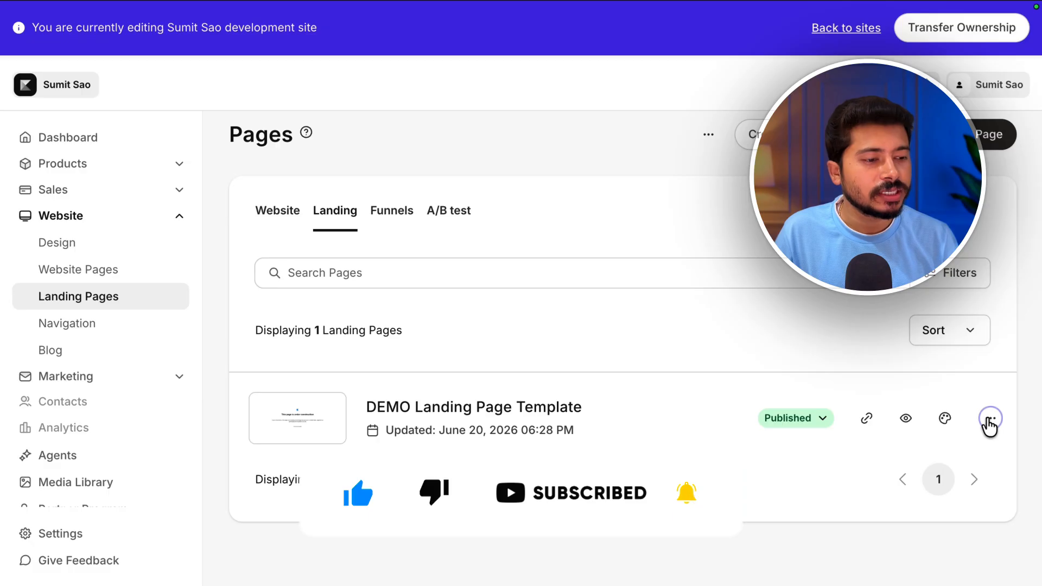
# - Export the landing page's theme, then open the download link in the export email in Gmail
pyautogui.click(989, 421)
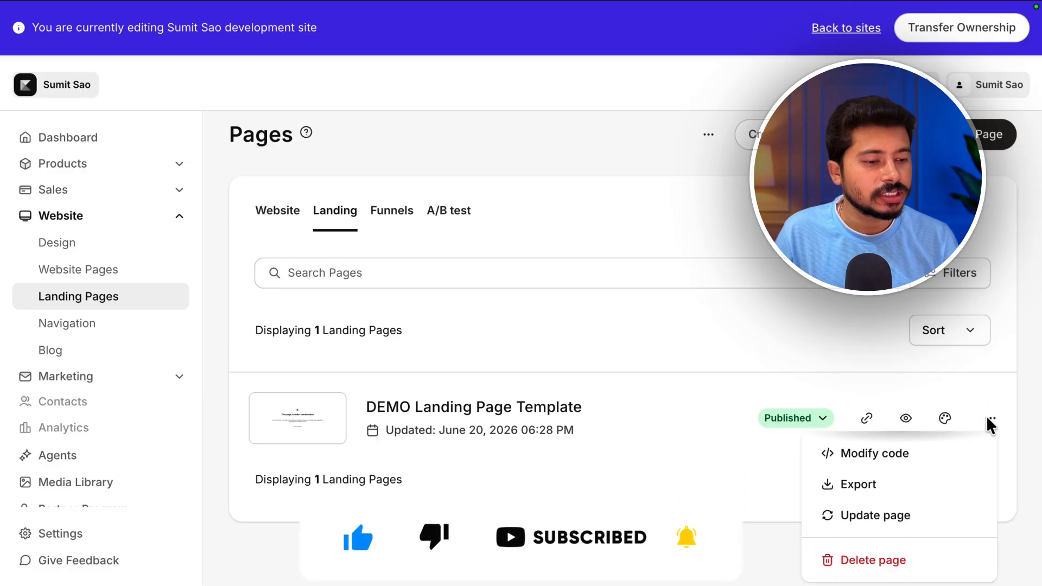
pyautogui.click(894, 495)
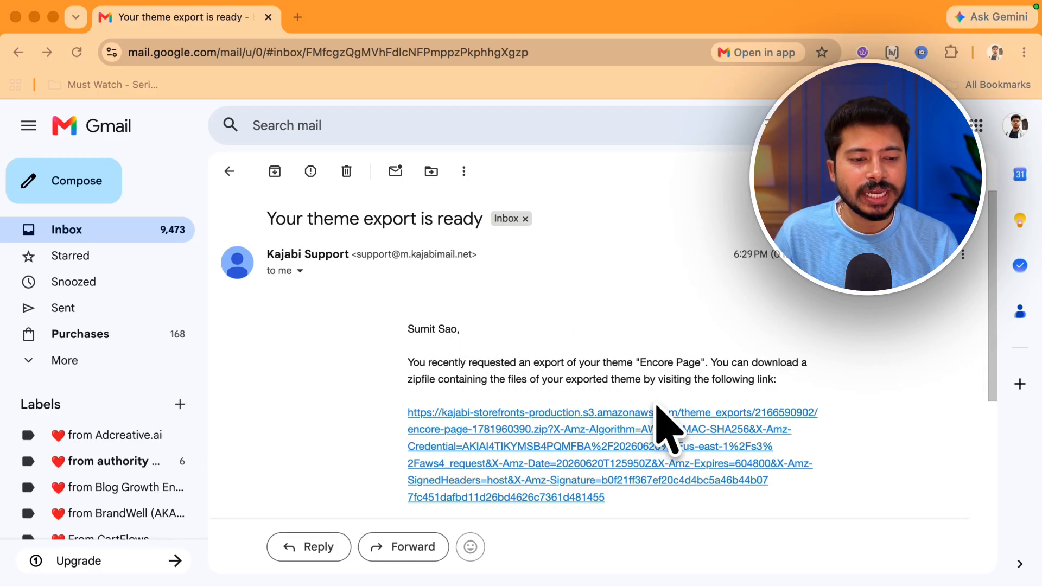
pyautogui.scroll(-2, 652, 353)
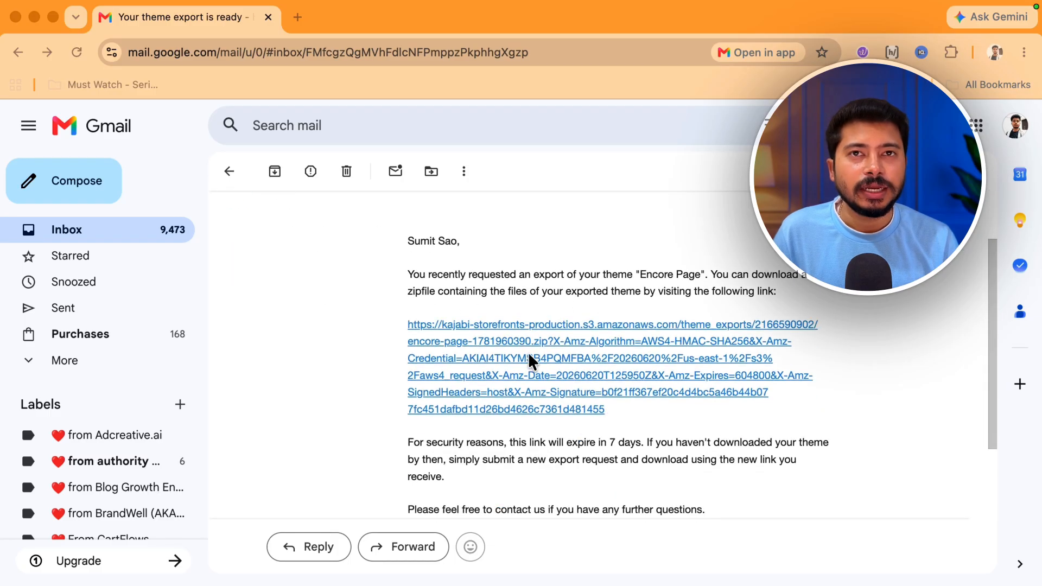
pyautogui.click(467, 326)
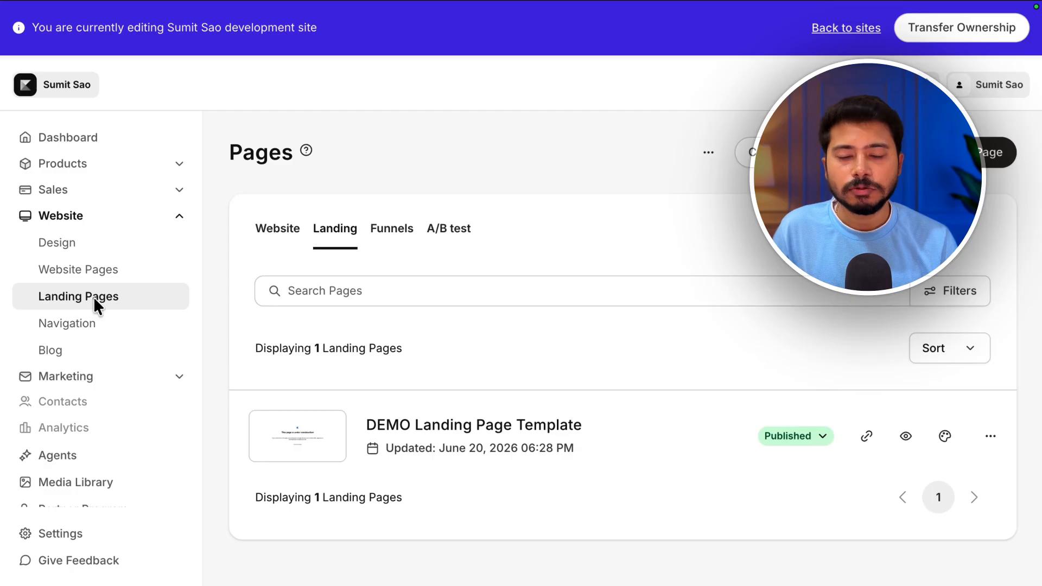
# - Import the exported theme zip file from the device as a new landing page
pyautogui.click(708, 153)
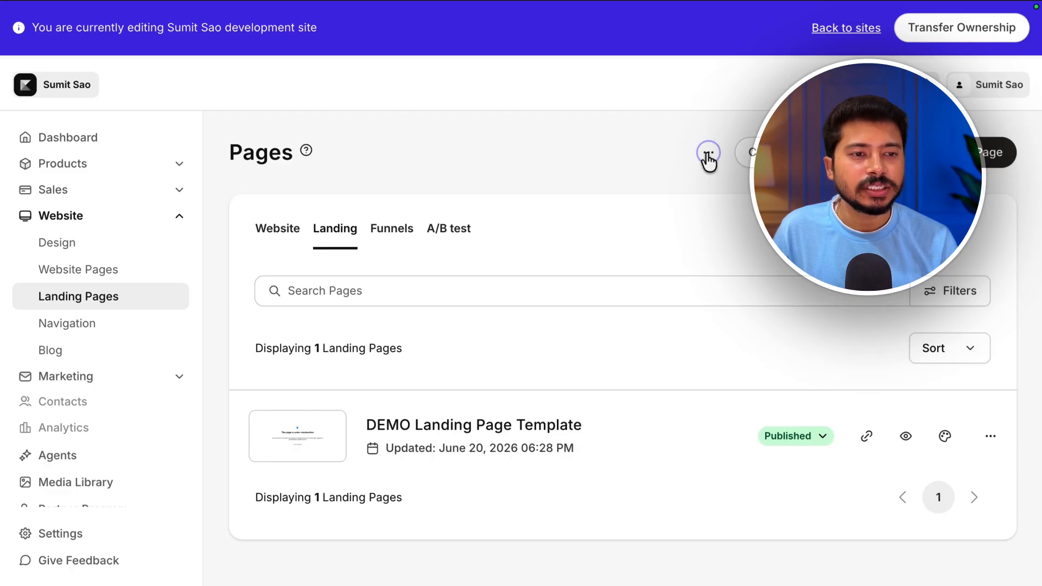
pyautogui.click(732, 184)
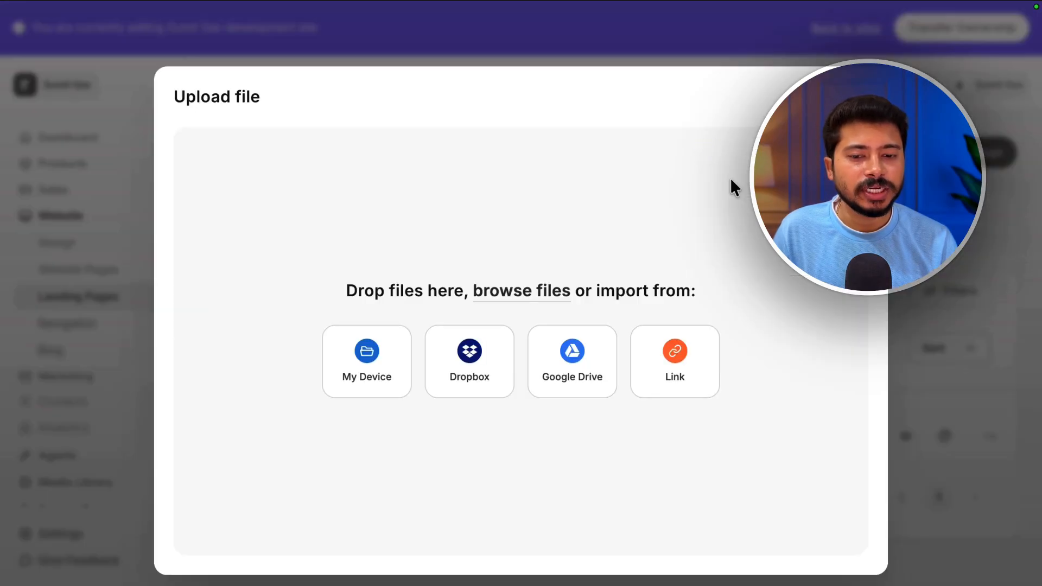
pyautogui.click(382, 363)
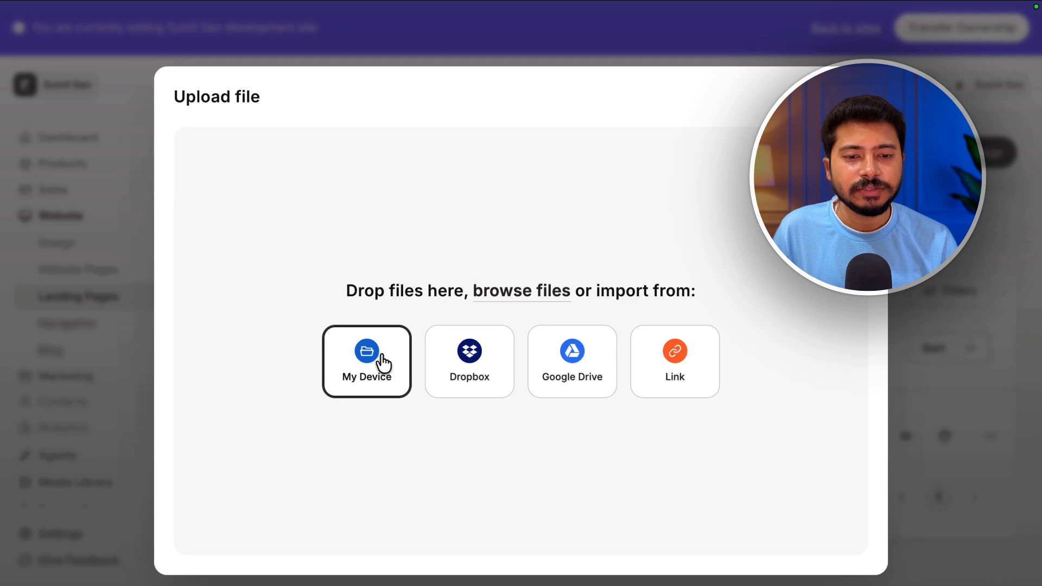
pyautogui.doubleClick(472, 256)
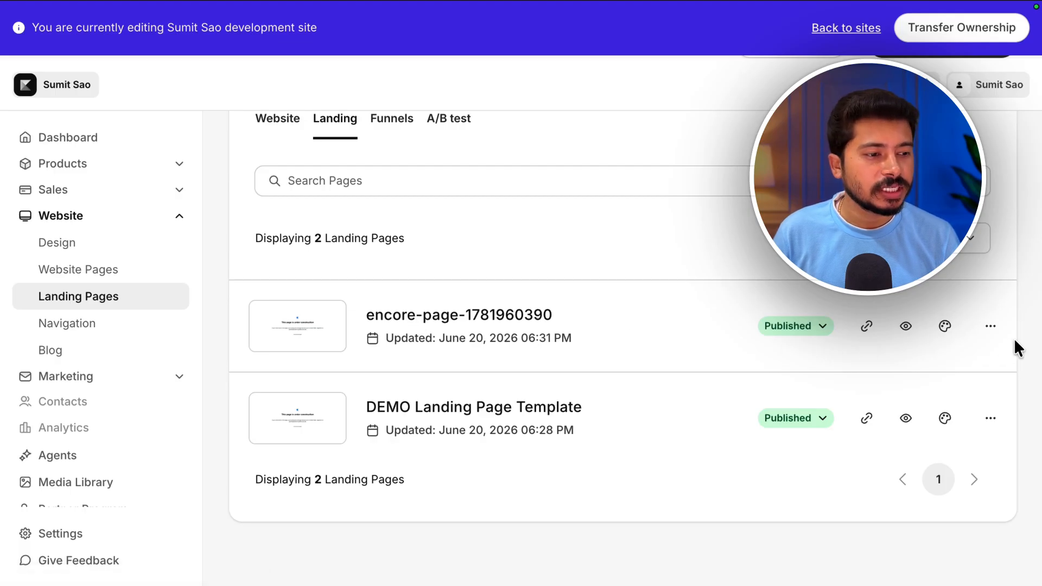
pyautogui.click(990, 329)
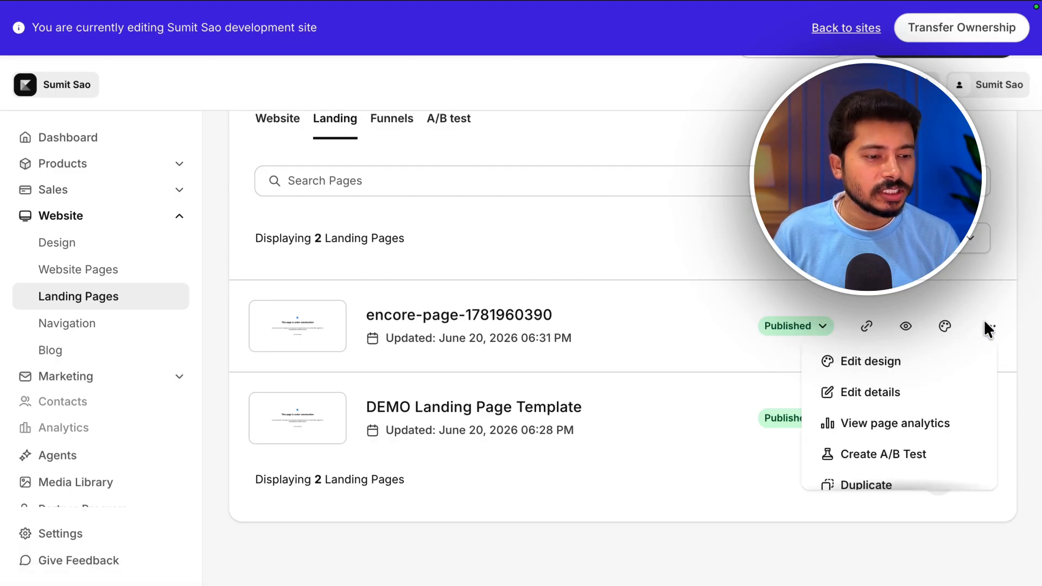
pyautogui.scroll(-1, 900, 442)
pyautogui.click(899, 452)
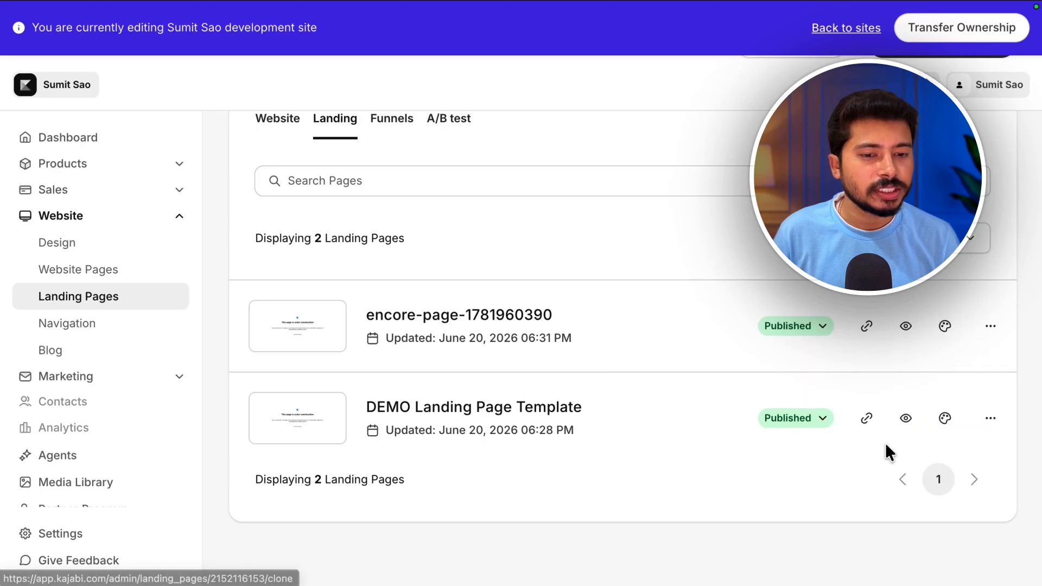